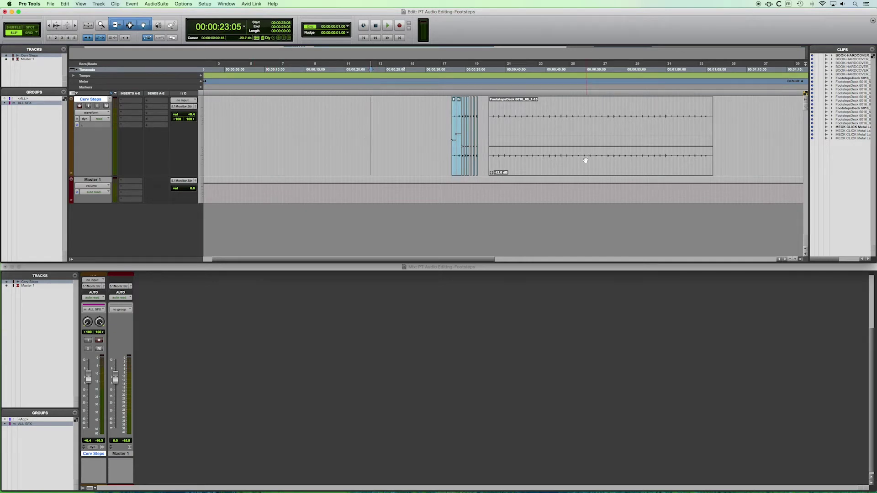
Select the long FootstepsDeck 6016_60_1-15 clip after the short footstep clips on Cerv Steps.
click(537, 163)
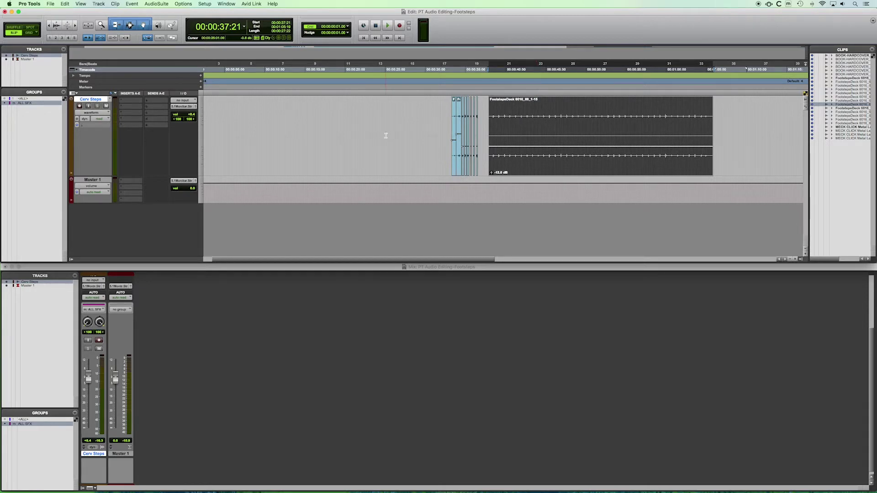
click(386, 135)
click(515, 169)
key(super+bracketright)
key(super+bracketright)
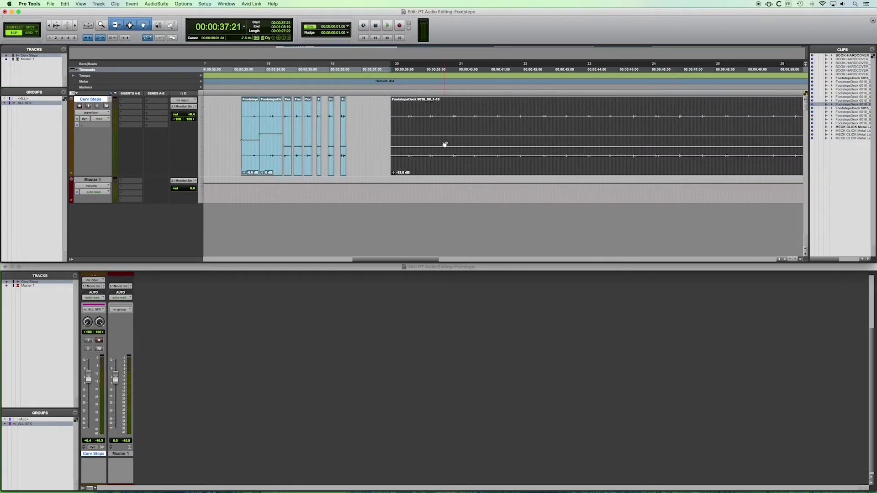
scroll(443, 142, right, 5)
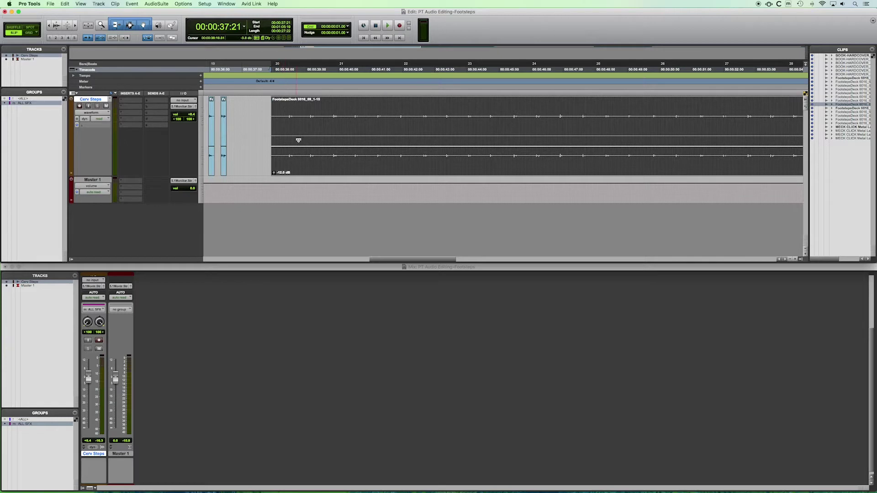
click(308, 168)
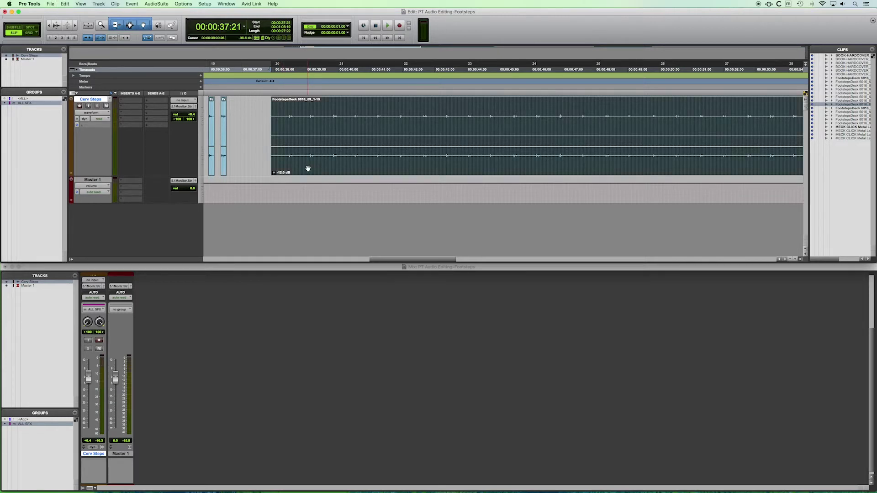
click(268, 115)
key(space)
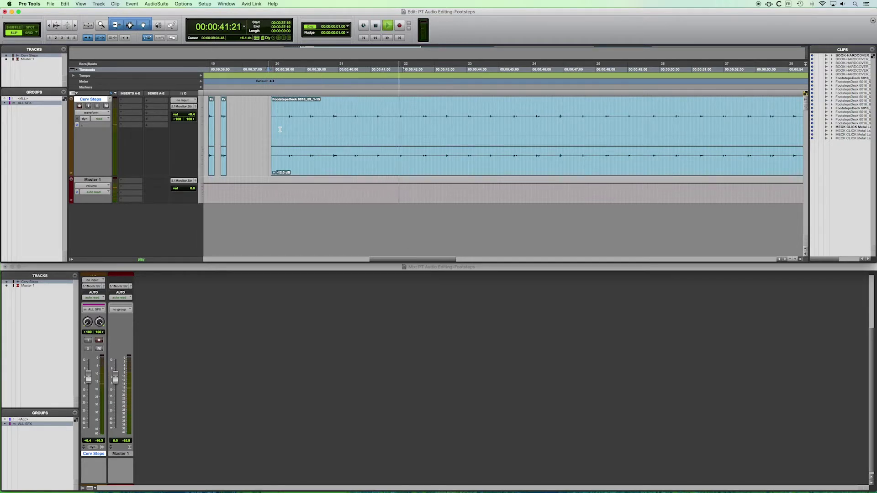
key(space)
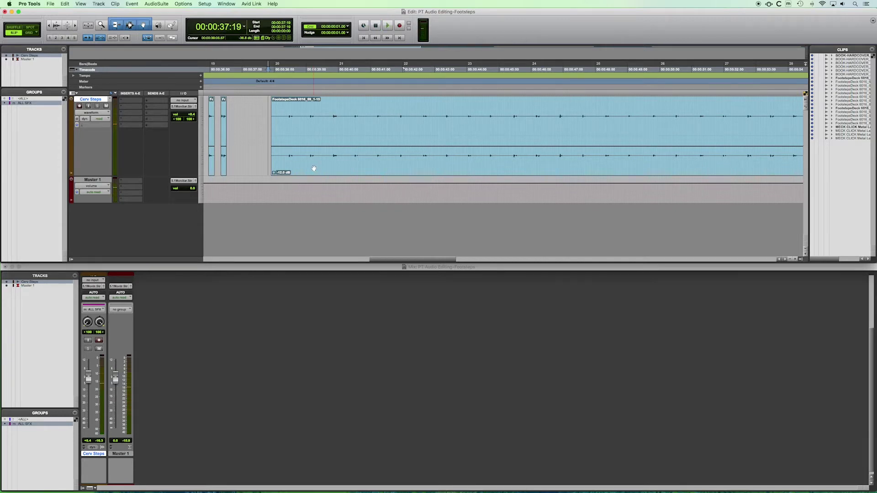
click(311, 169)
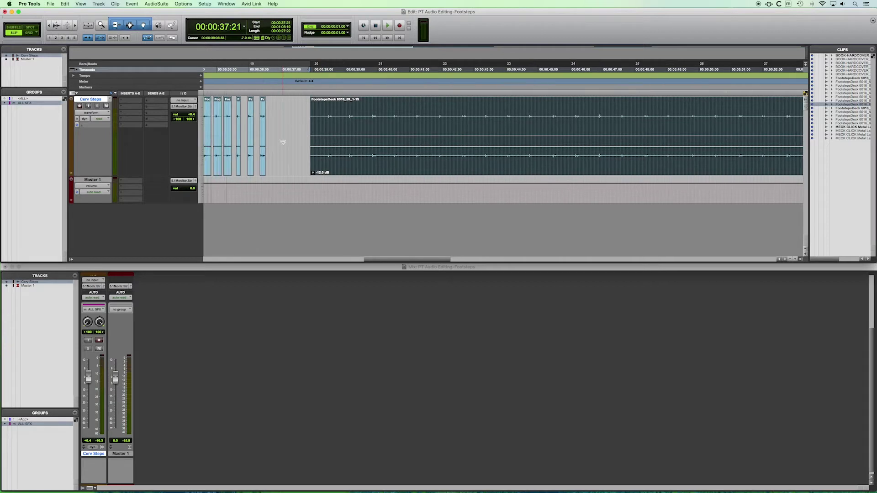
scroll(285, 144, left, 3)
scroll(284, 145, left, 6)
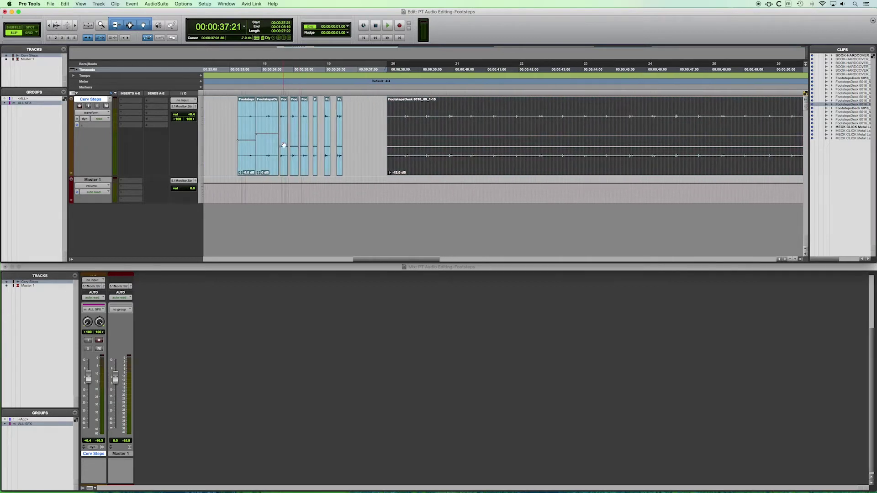
click(231, 108)
scroll(232, 110, left, 5)
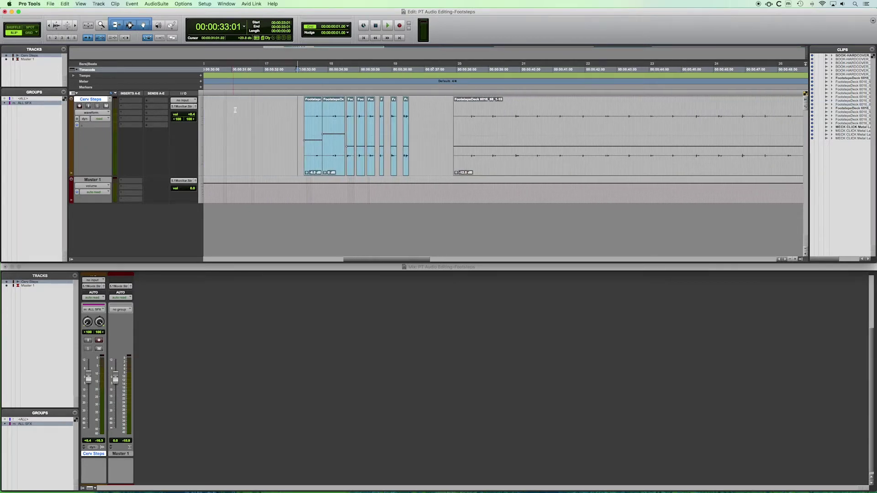
scroll(304, 118, up, 4)
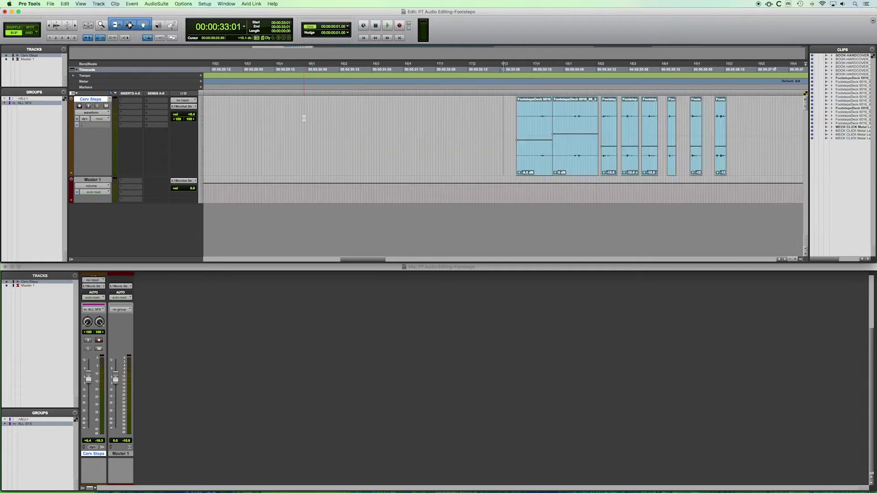
scroll(356, 129, right, 10)
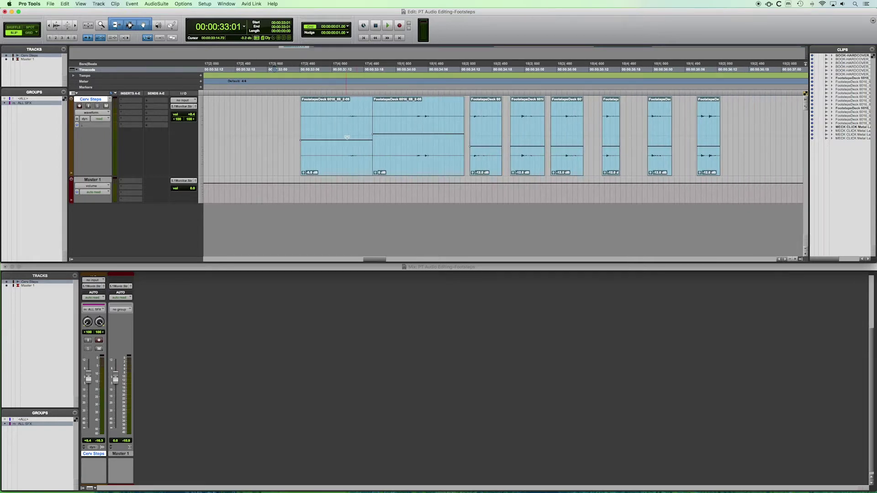
click(345, 165)
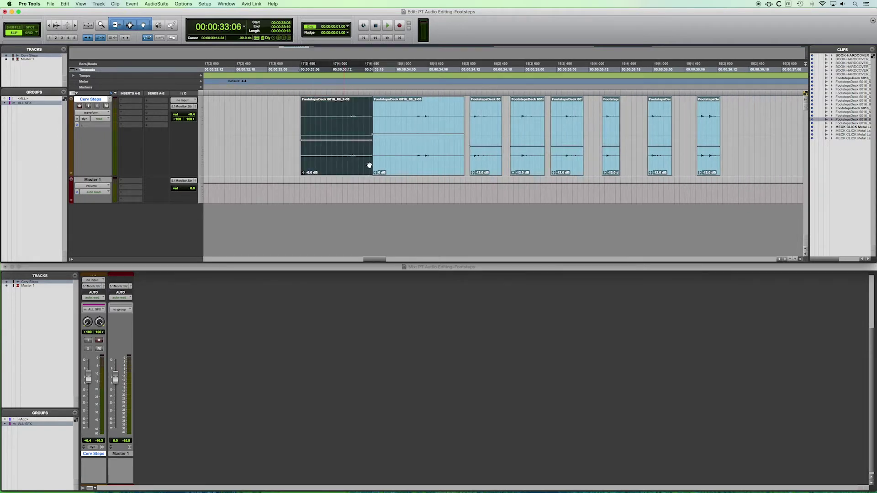
click(429, 166)
click(487, 168)
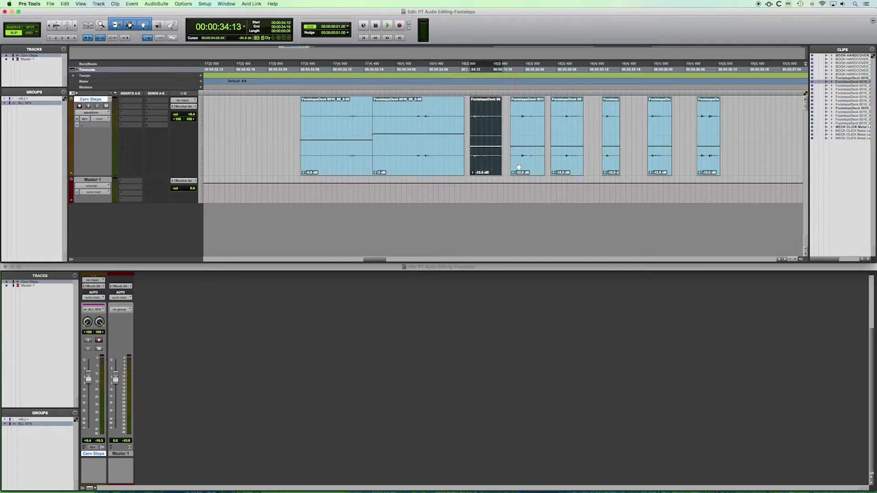
click(527, 167)
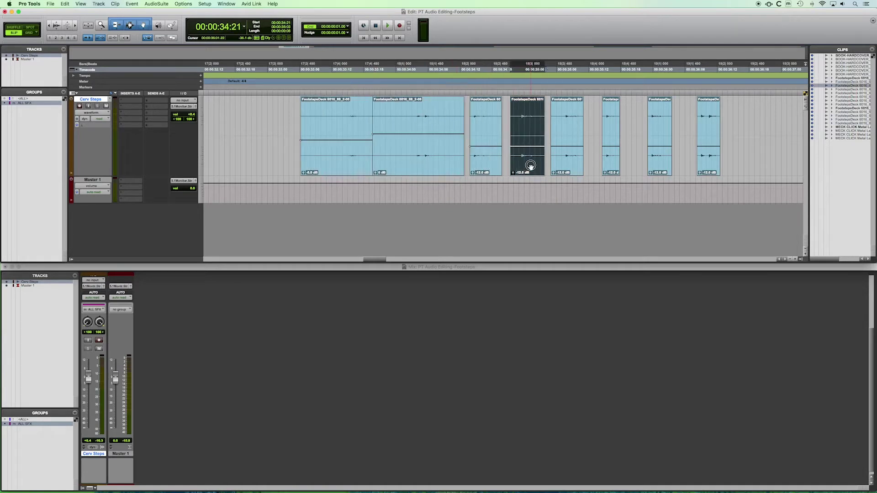
click(708, 167)
click(612, 163)
click(329, 161)
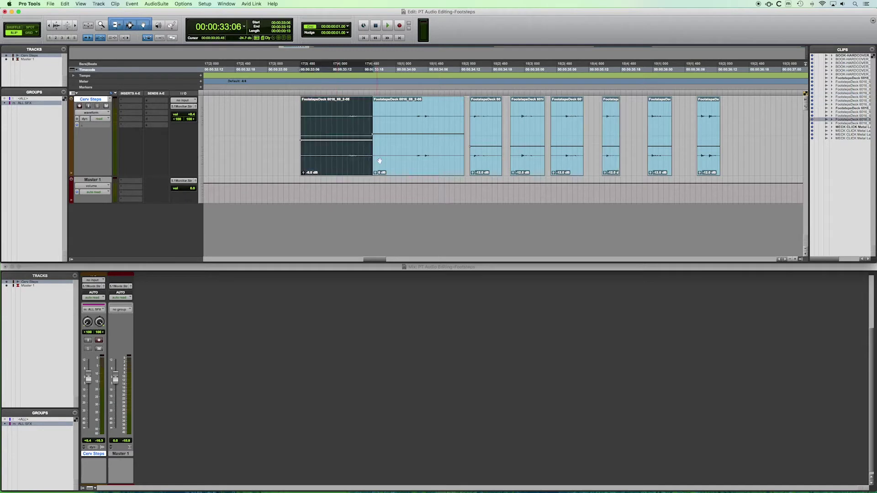
click(413, 160)
click(270, 115)
key(super+bracketleft)
key(super+bracketleft)
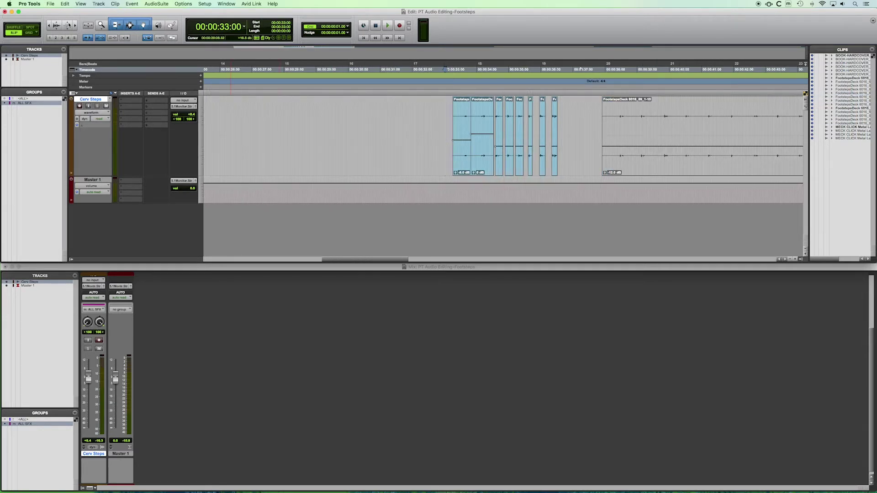
Choose 'What's the Buzz_ Featuring The Book Bee and Cervantes.mp4' from COLLECTED FILES via File > Import > Video.
click(51, 3)
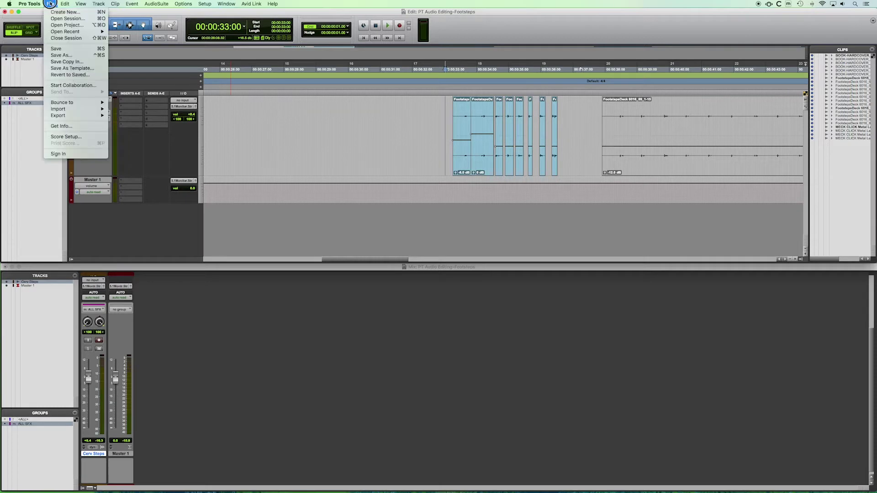
mouse_move(97, 111)
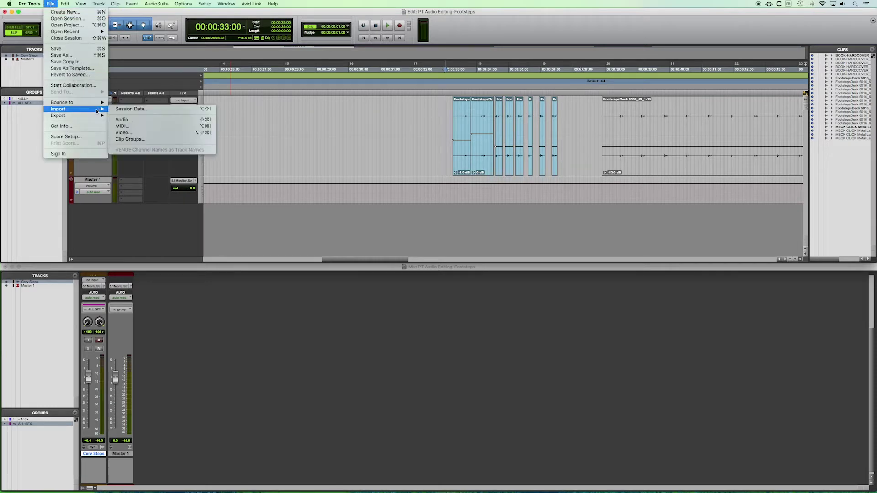
click(129, 133)
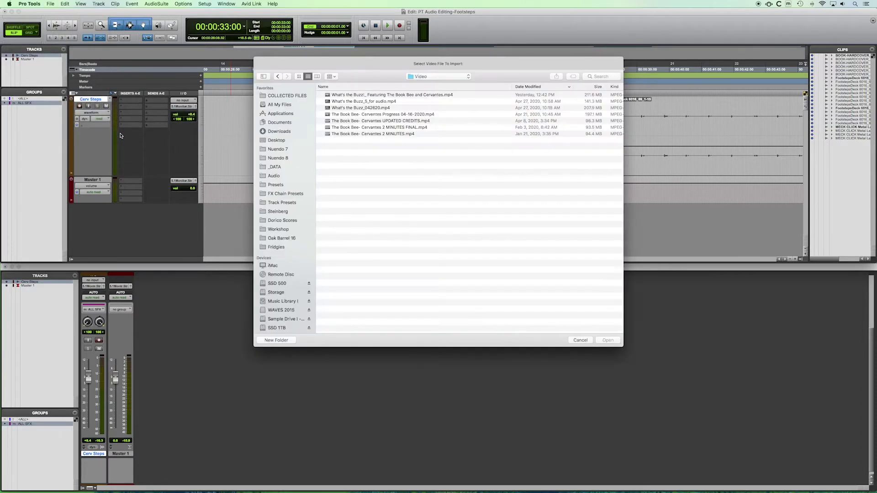
click(271, 96)
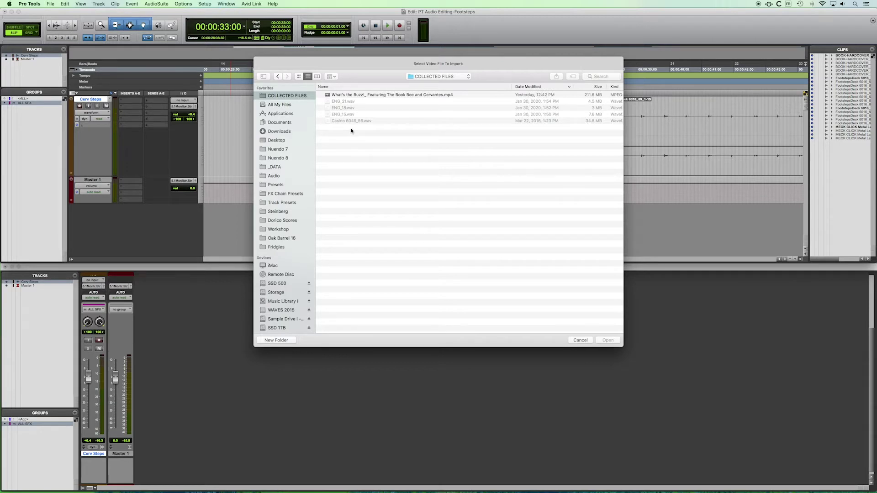
click(387, 96)
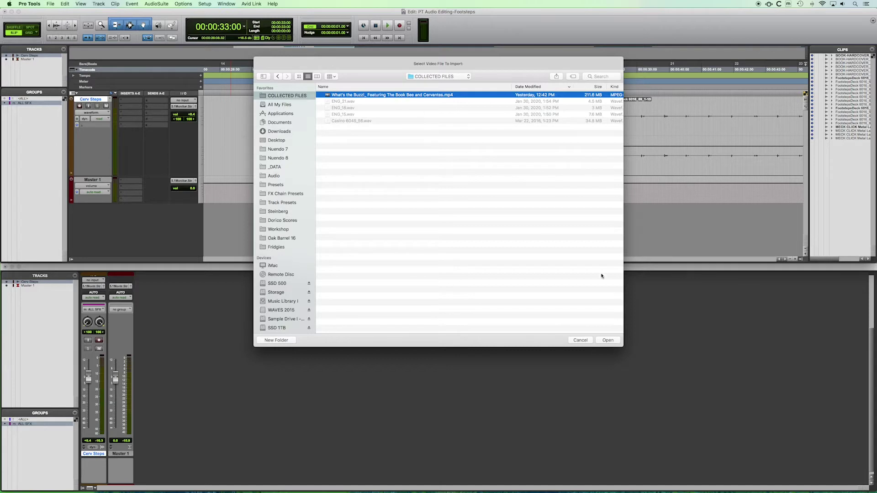
click(609, 341)
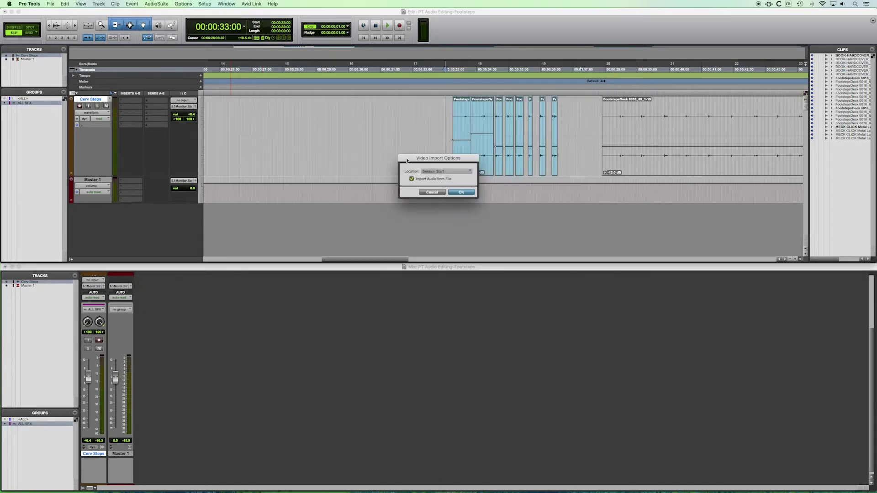
Import the video at Session Start with its audio, accepting the default destination folder.
drag(417, 157, 414, 157)
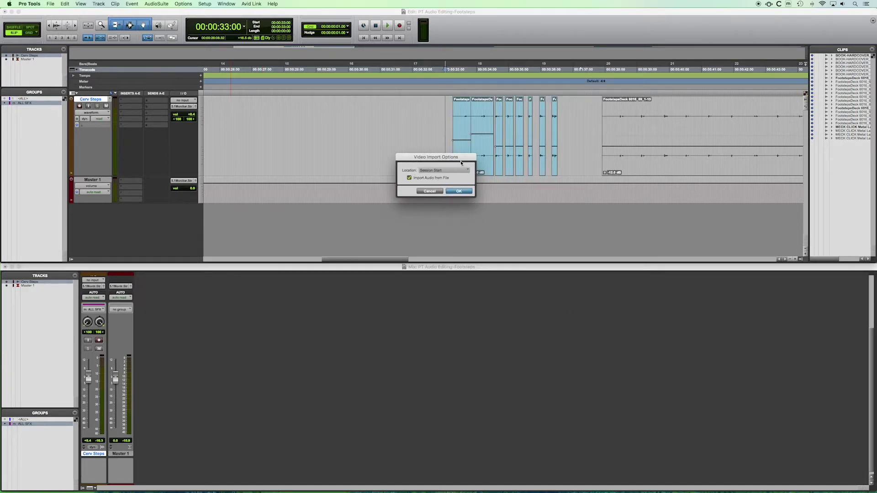
click(441, 170)
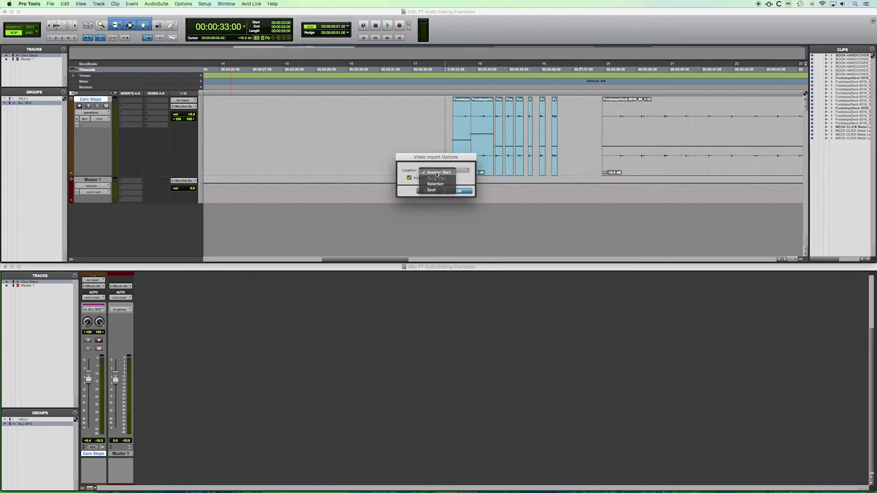
click(450, 173)
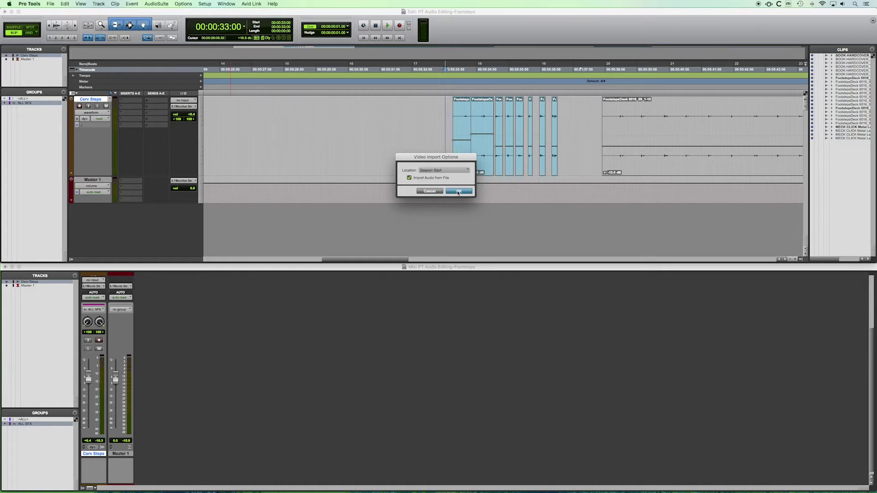
click(458, 192)
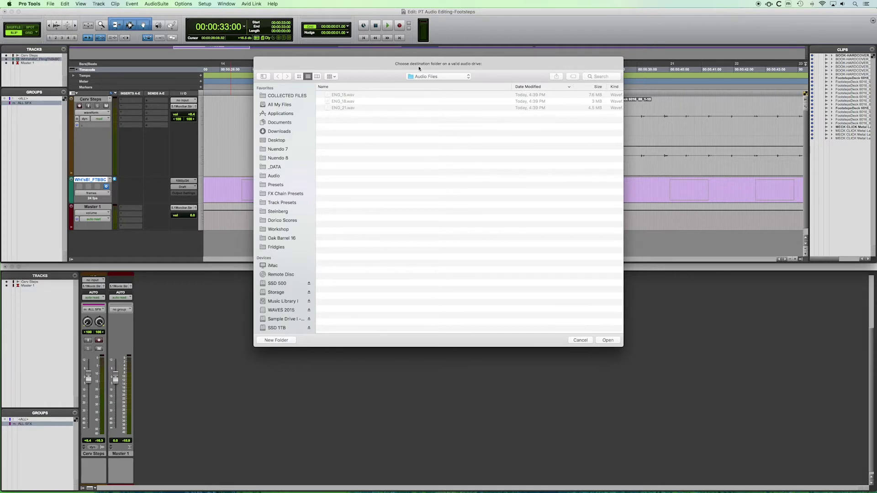
click(607, 340)
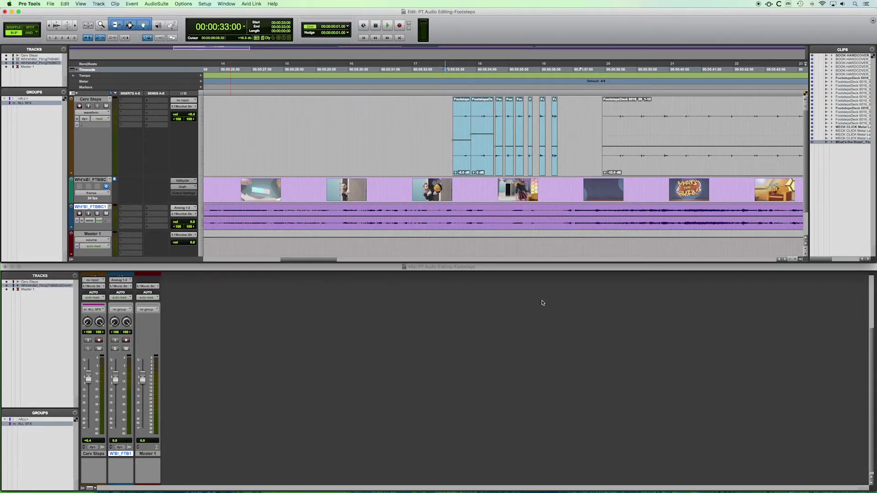
click(99, 181)
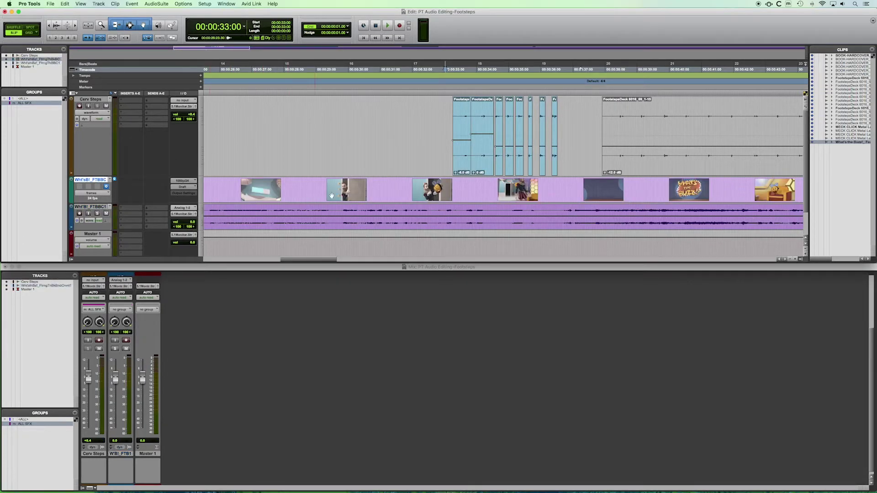
Move the video and its soundtrack track above Cerv Steps and shrink the video track.
shift+click(96, 206)
drag(99, 182, 101, 108)
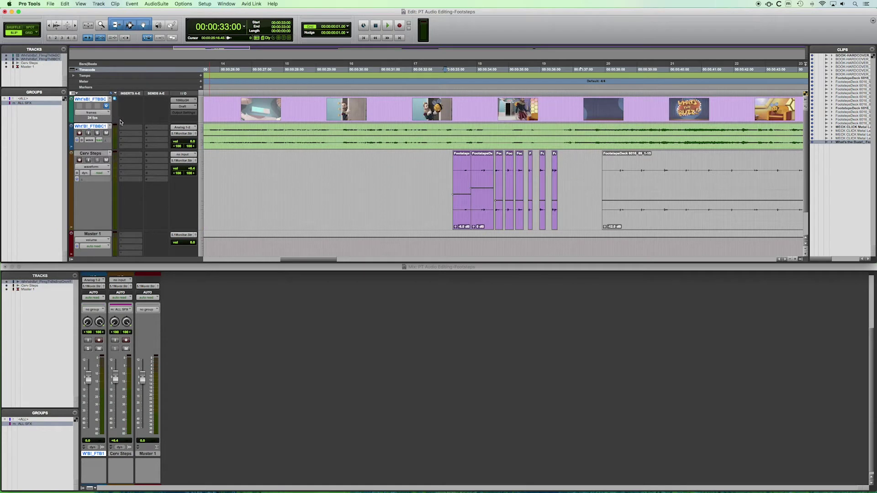
drag(105, 122, 104, 112)
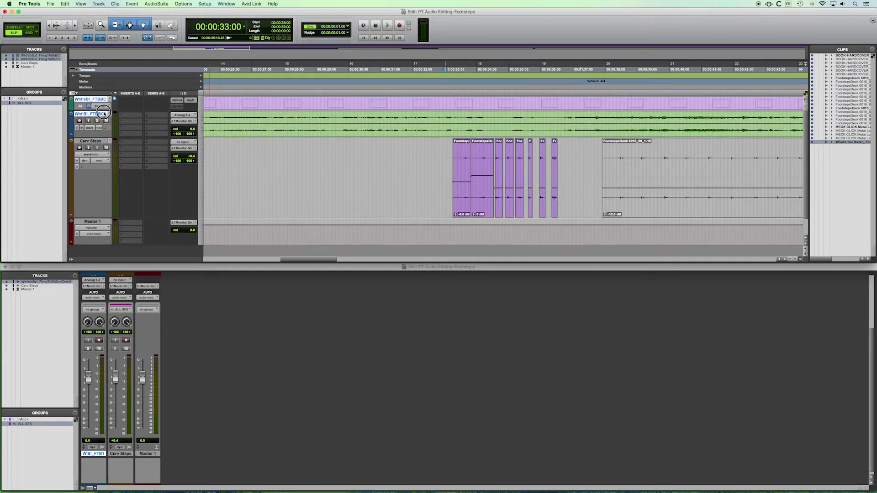
Show the video track as Blocks and set video quality to Best Performance.
click(102, 106)
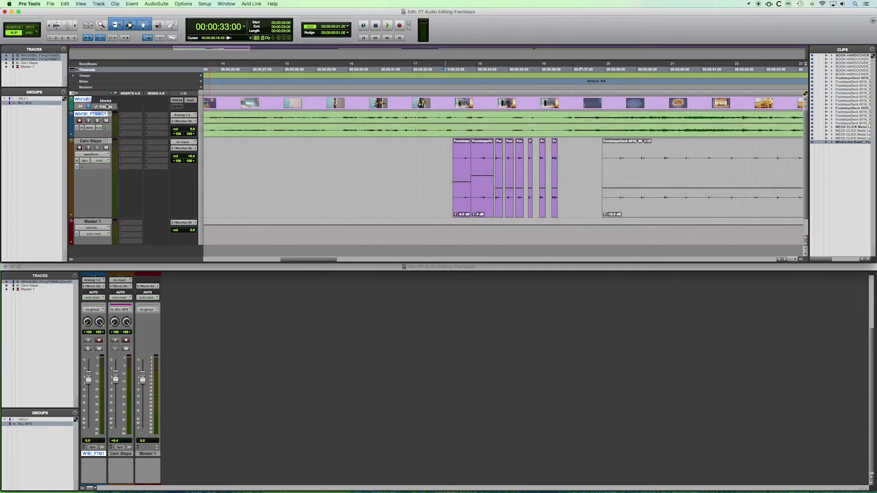
click(105, 102)
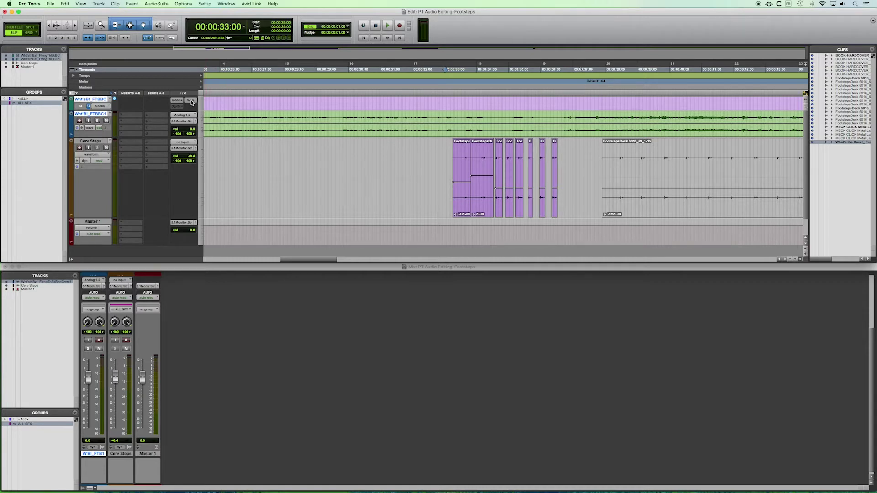
click(191, 101)
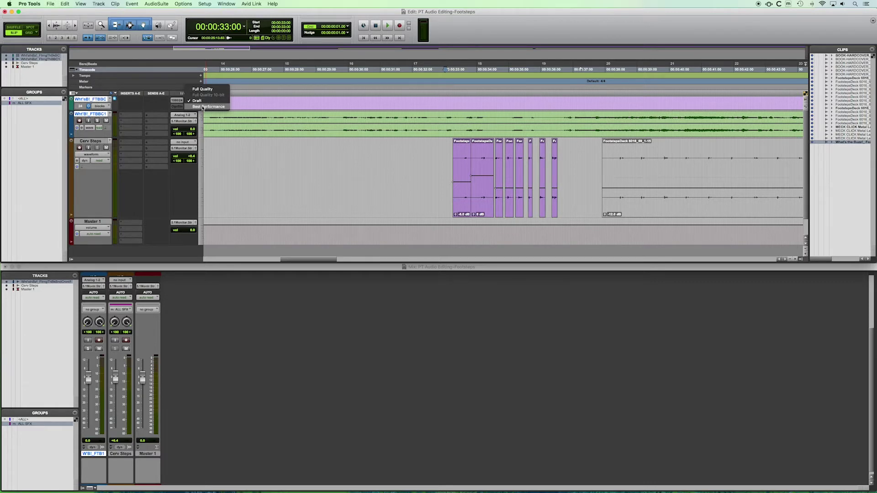
click(202, 107)
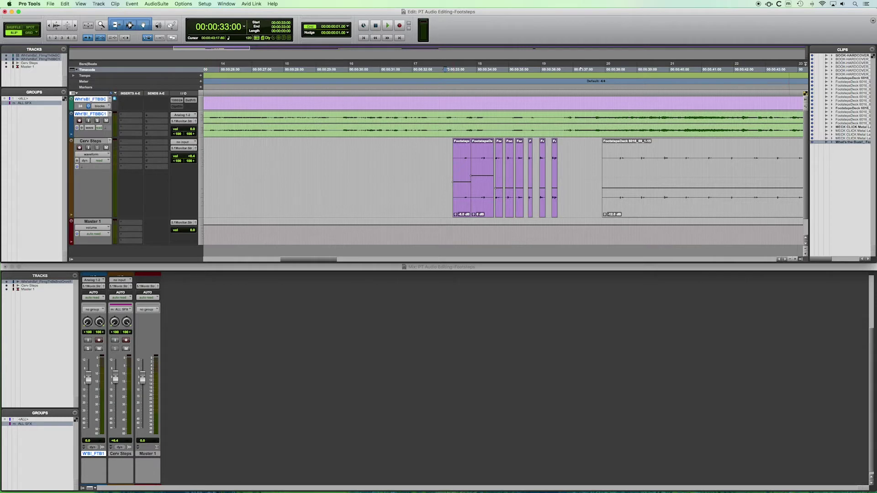
Open the Video window with Cmd+9 and enlarge it over the Mix window.
key(super+9)
drag(828, 119, 350, 289)
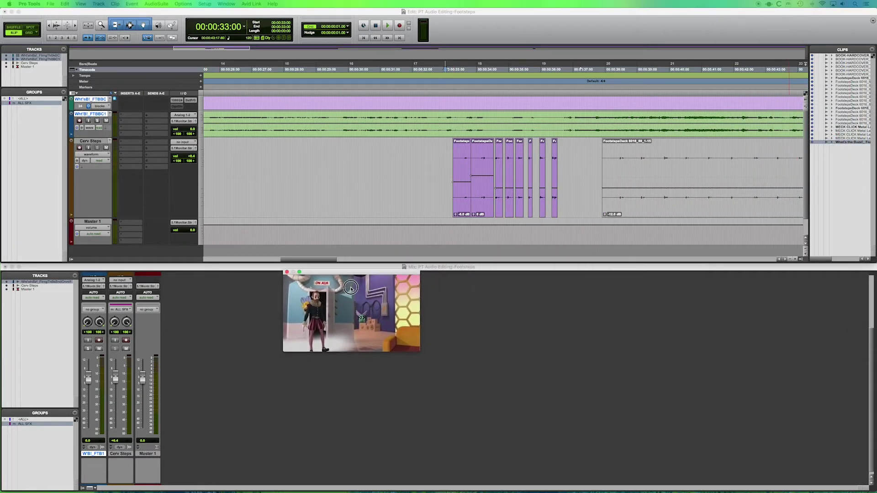
drag(419, 352, 594, 420)
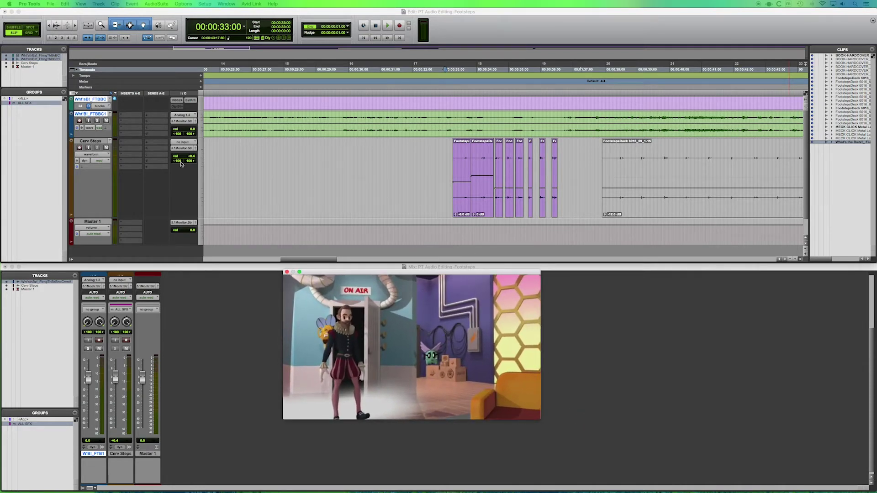
click(88, 107)
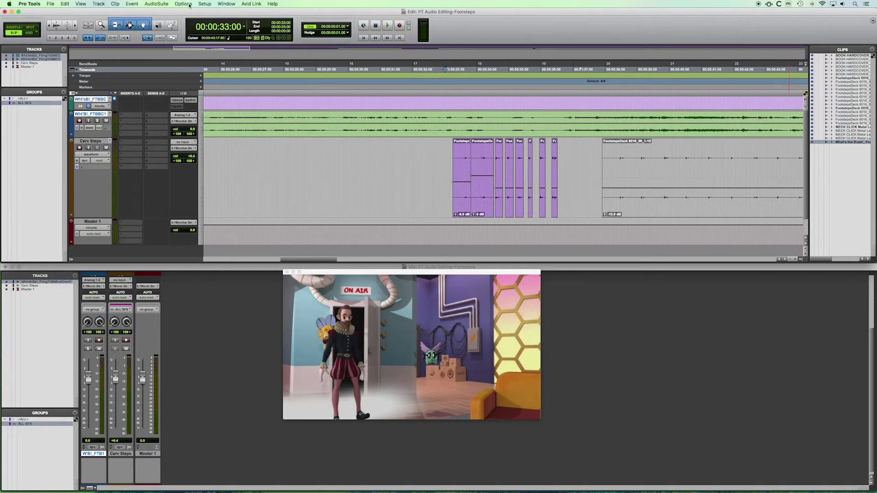
click(204, 5)
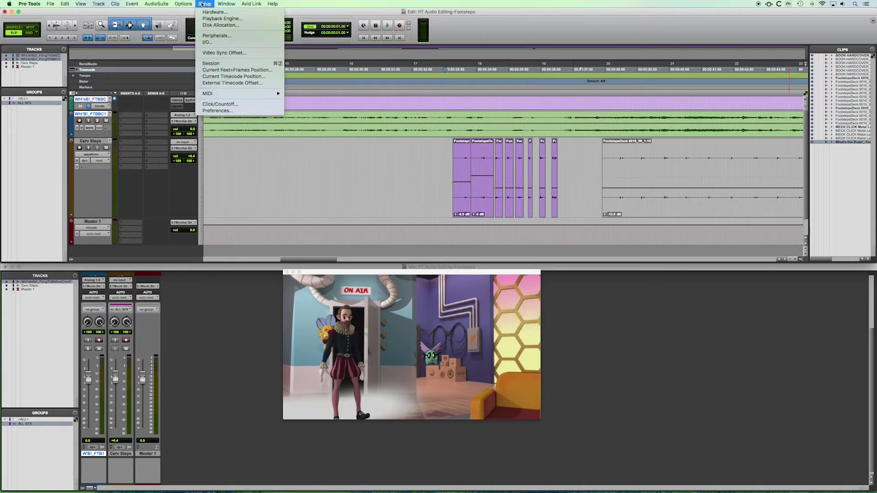
Set the session's Timecode Rate to 30 fps in Setup > Session.
click(217, 64)
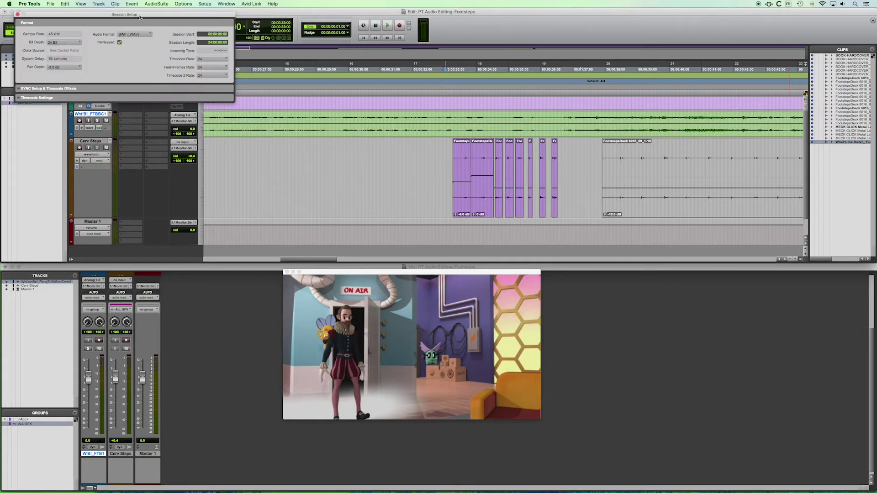
drag(139, 17, 339, 152)
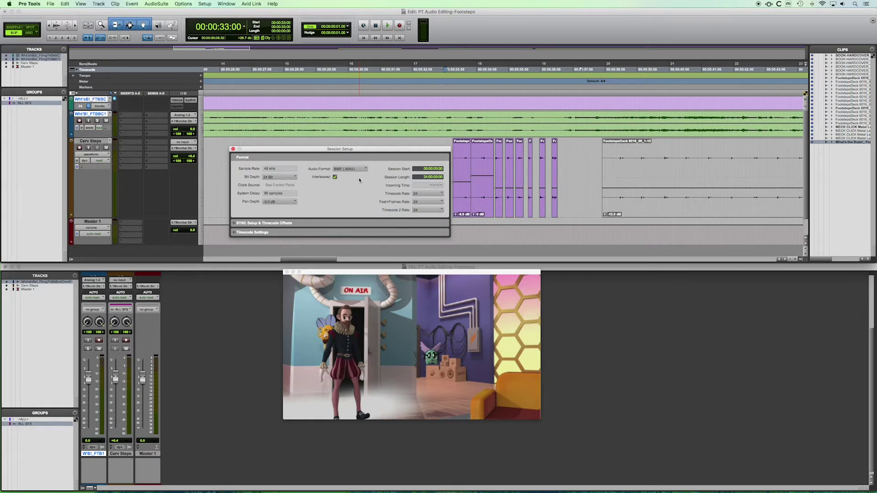
click(423, 196)
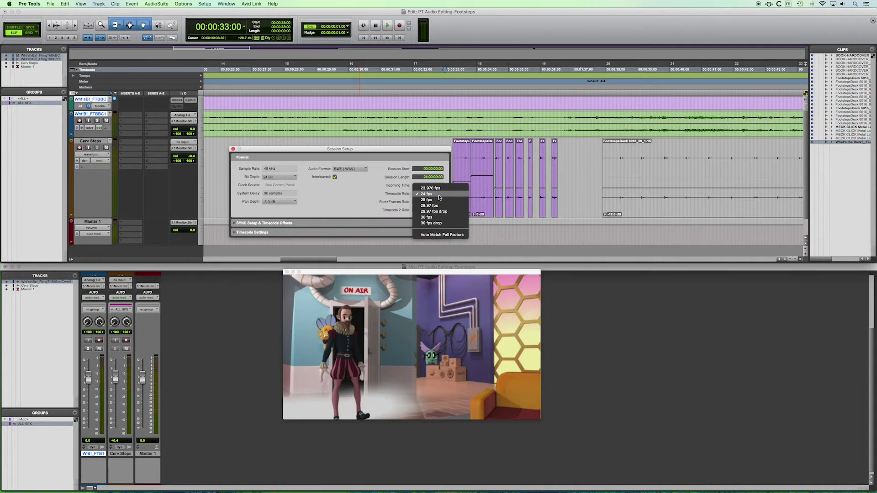
click(430, 218)
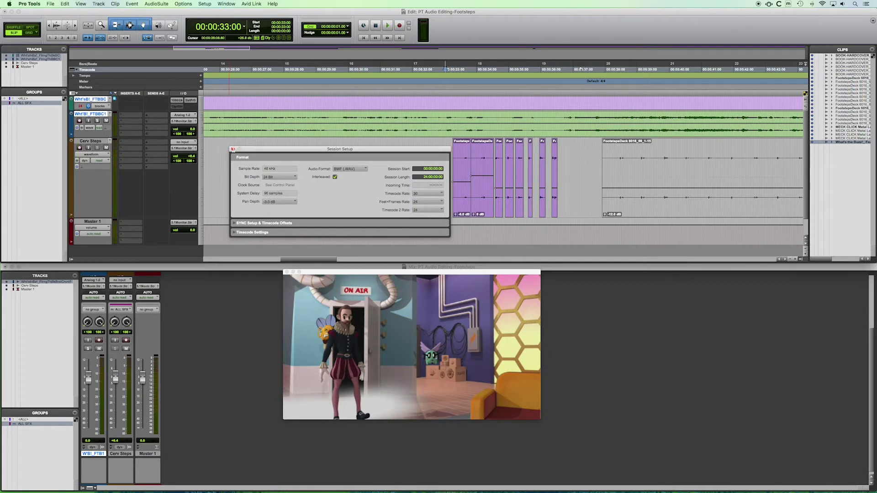
click(232, 149)
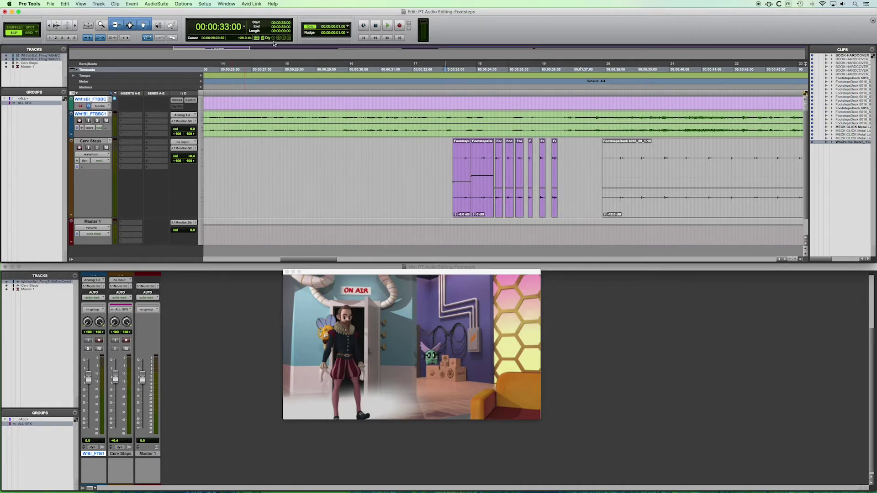
Reopen Session setup and switch the Timecode Rate to a different value.
click(205, 4)
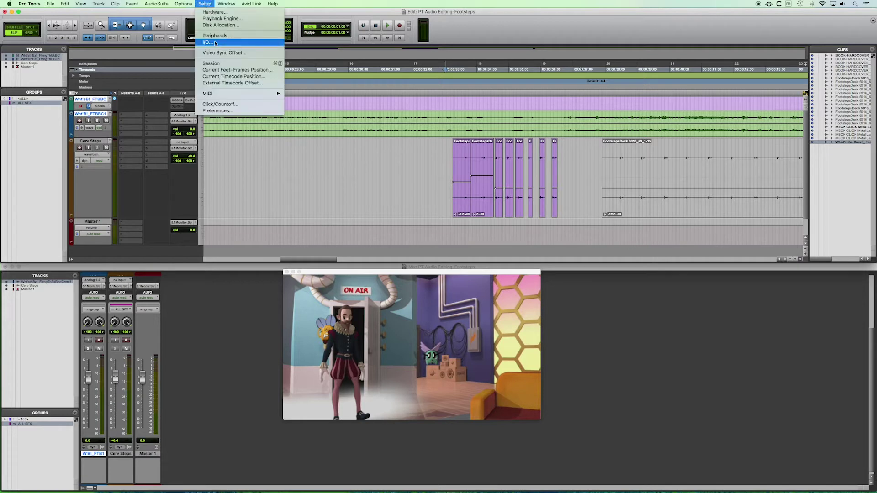
click(301, 108)
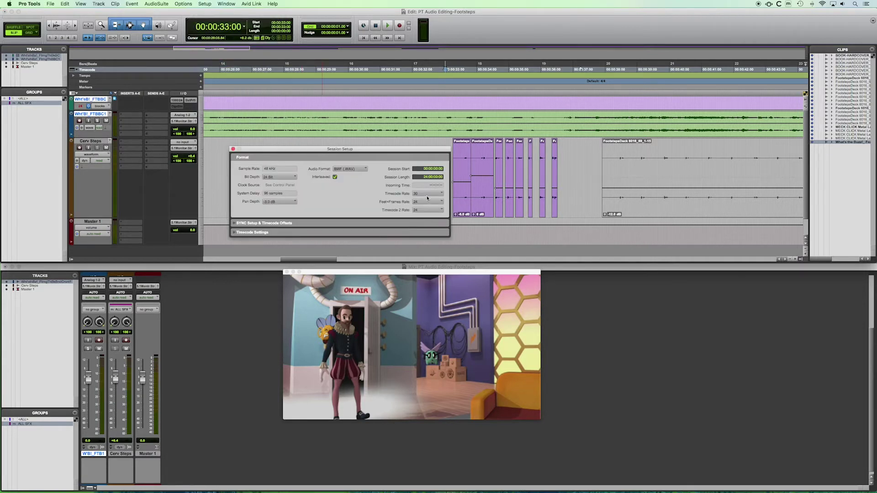
click(427, 198)
click(425, 179)
click(233, 150)
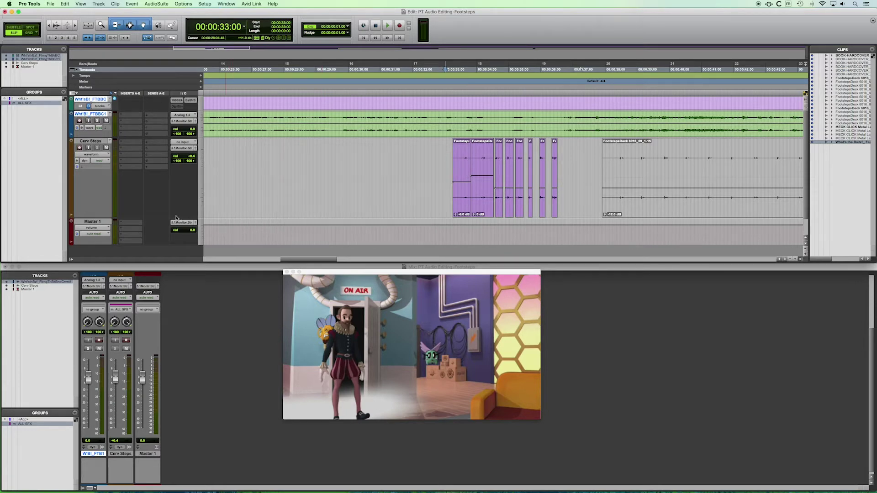
Zoom the timeline out and play back from 29:15.
drag(370, 276, 369, 276)
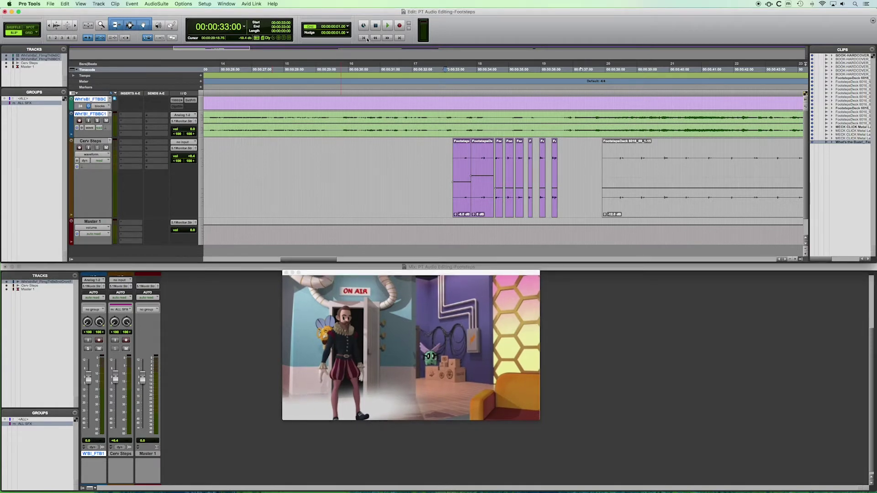
key(super+bracketleft)
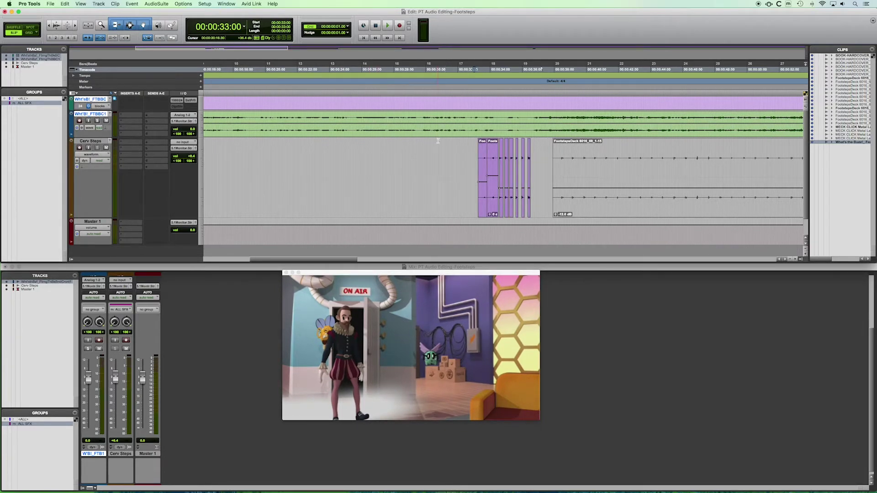
click(419, 155)
key(space)
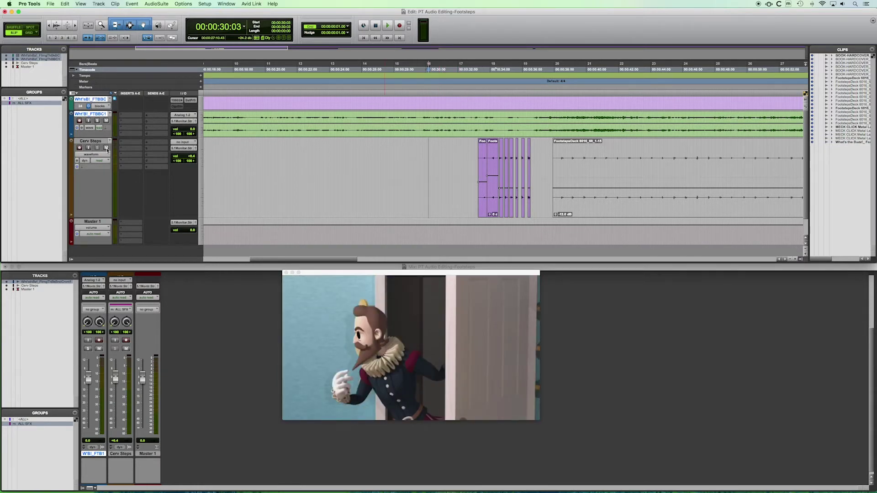
Mute Cerv Steps and the green stereo track, shrink the green track, enlarge Cerv Steps, and play from 31:07.
click(106, 148)
click(106, 122)
drag(97, 137, 97, 118)
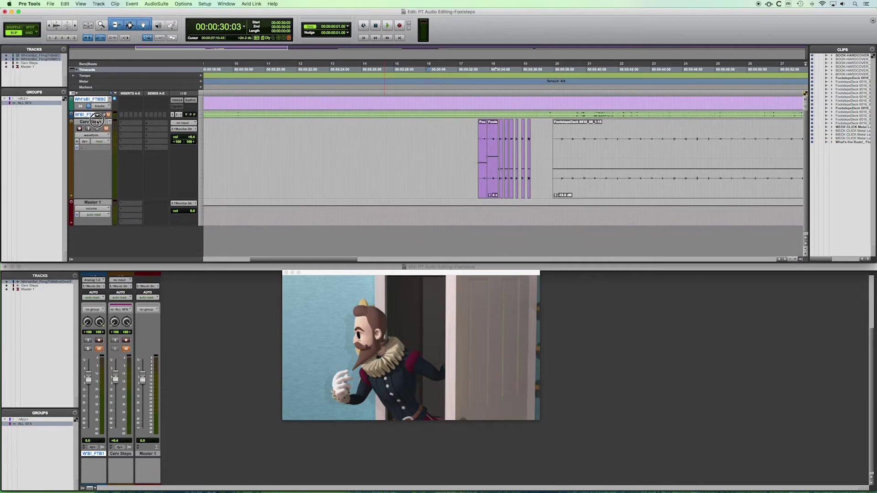
drag(93, 200, 95, 228)
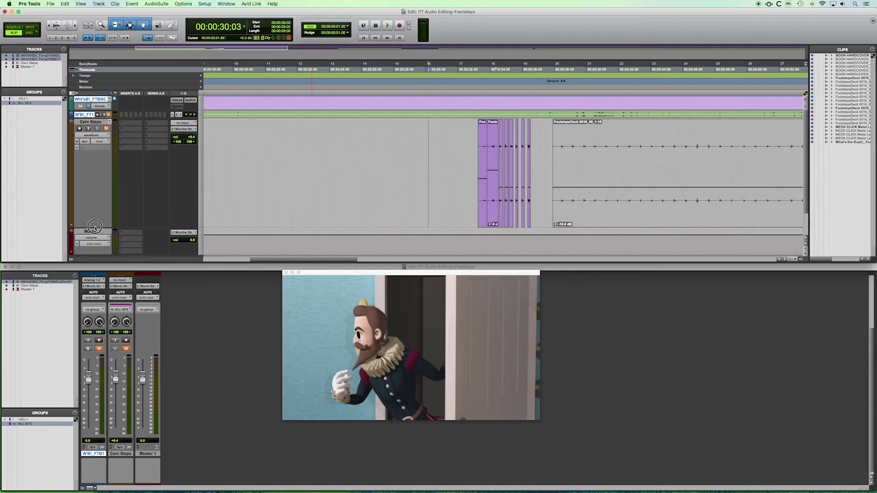
click(447, 134)
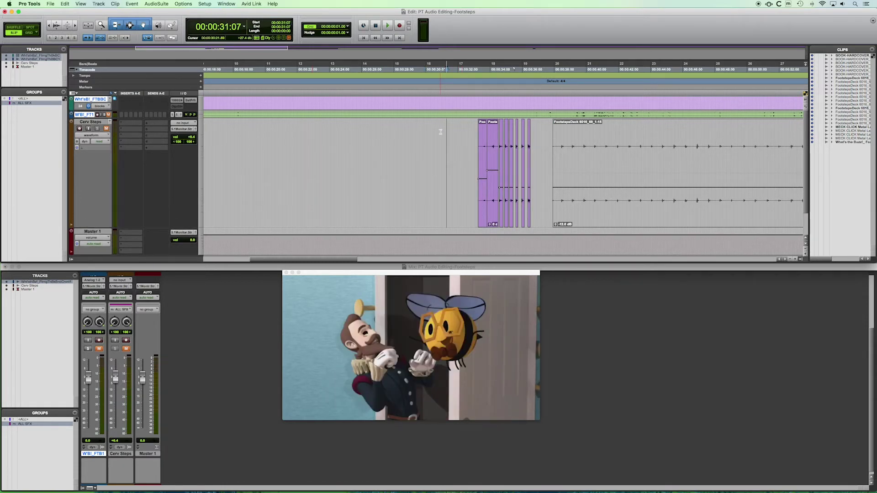
key(space)
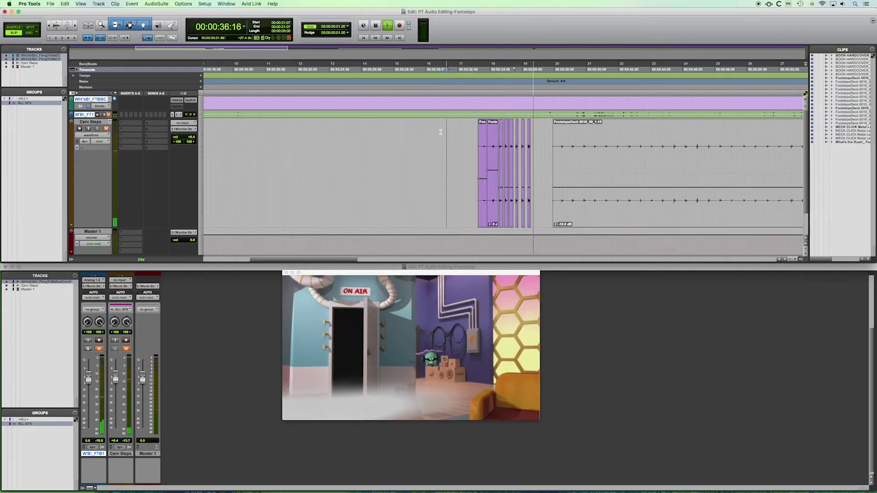
Stop playback and zoom in on the long footsteps clip.
key(space)
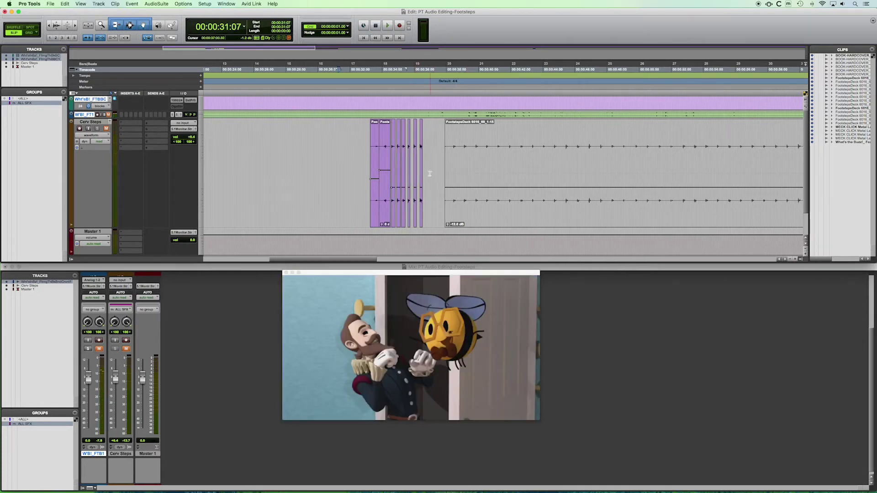
click(444, 203)
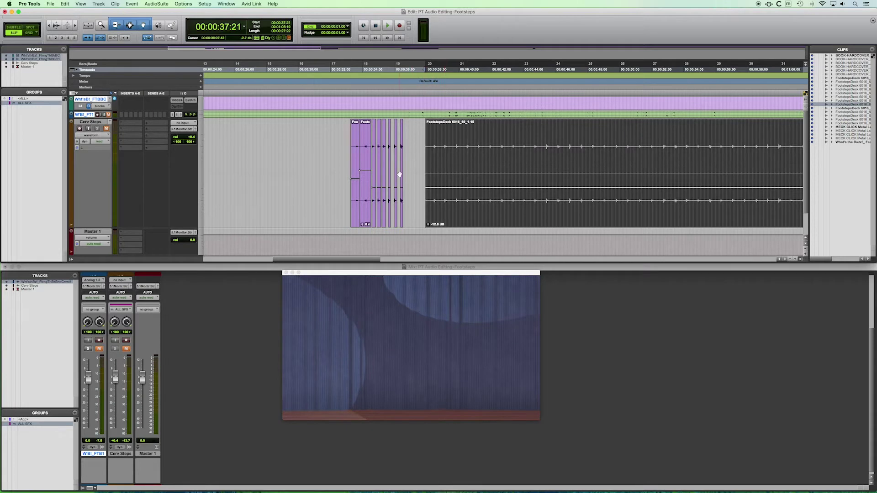
key(super+bracketright)
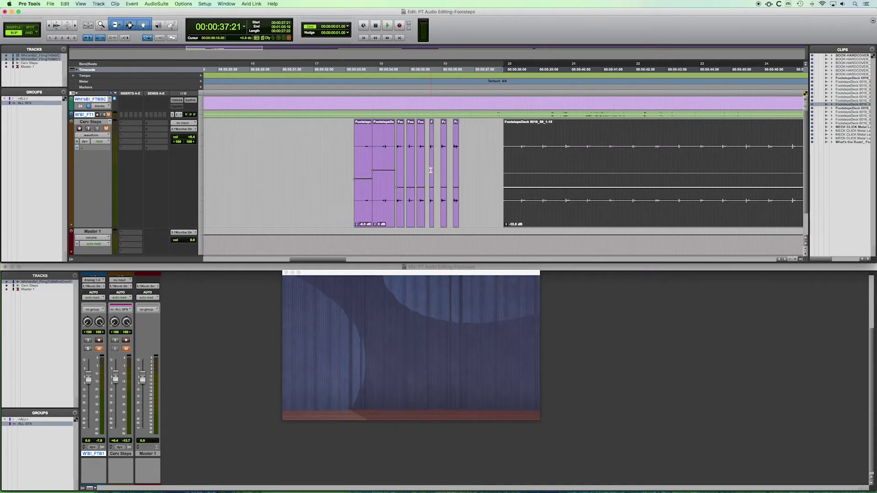
click(518, 146)
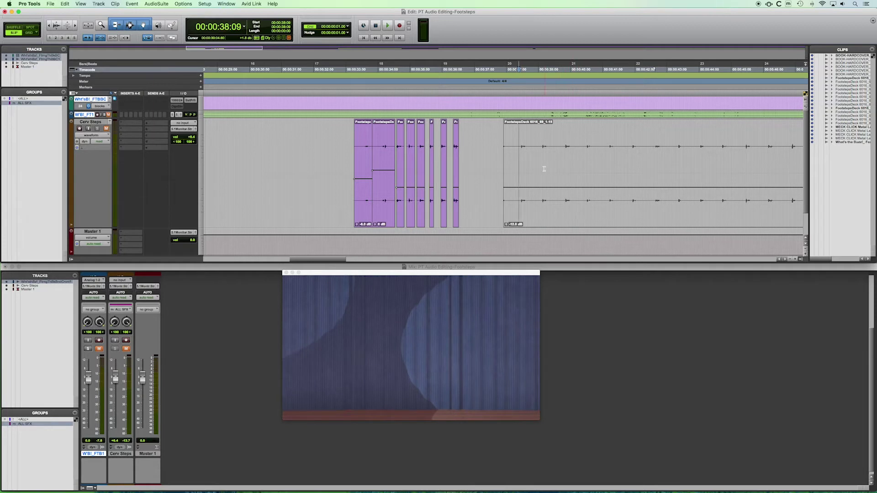
Zoom closely around 32:16, check the video at 33:03, and select the first footstep clip.
click(334, 131)
key(super+bracketright)
key(super+bracketright)
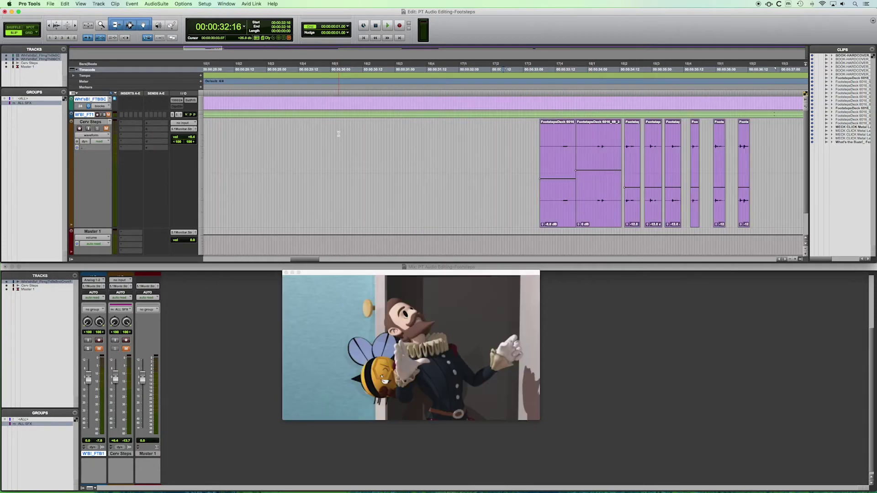
scroll(448, 149, right, 2)
scroll(445, 148, right, 3)
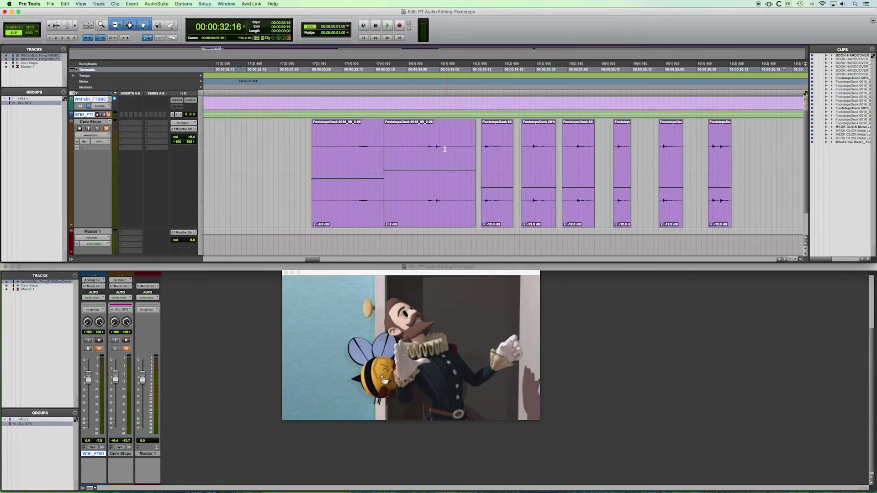
scroll(225, 137, left, 1)
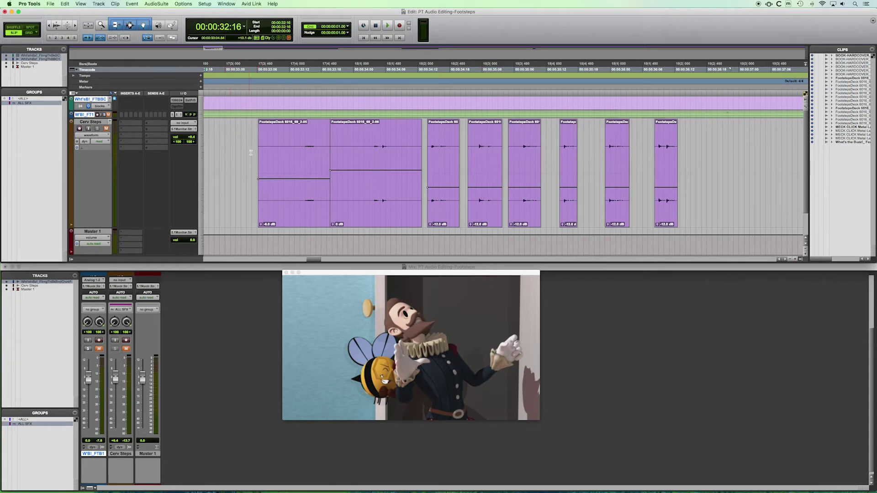
click(245, 126)
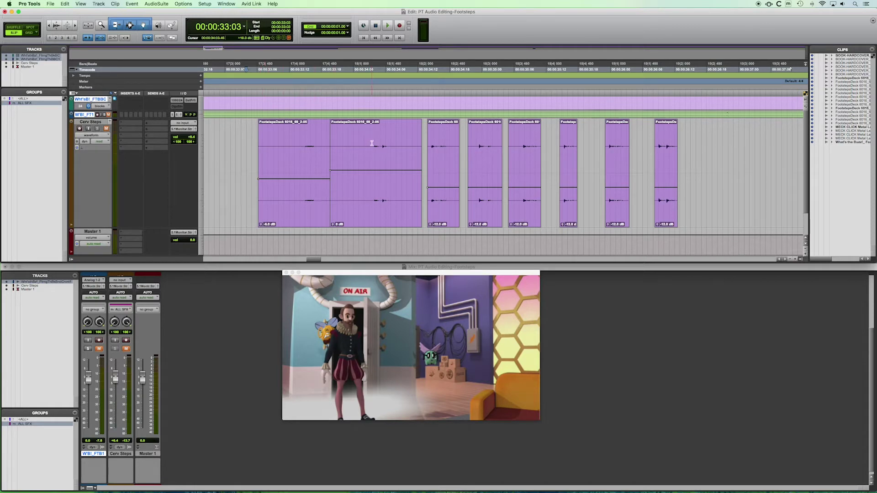
drag(371, 146, 396, 156)
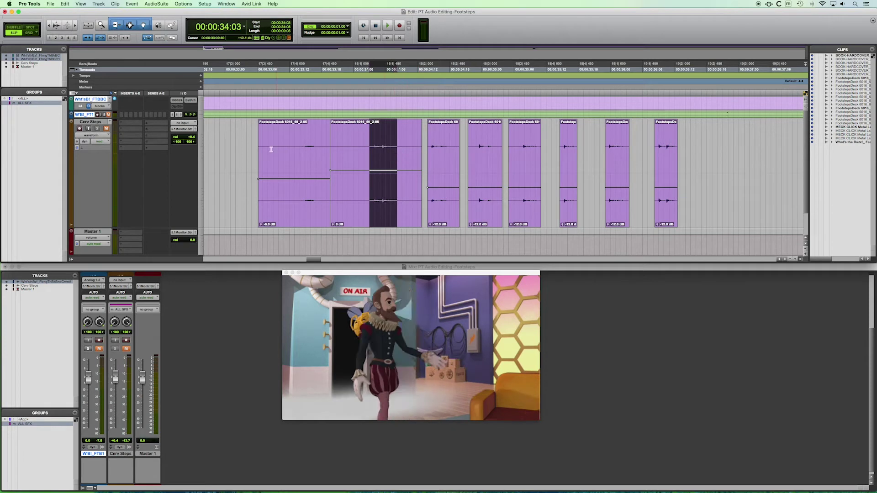
click(280, 206)
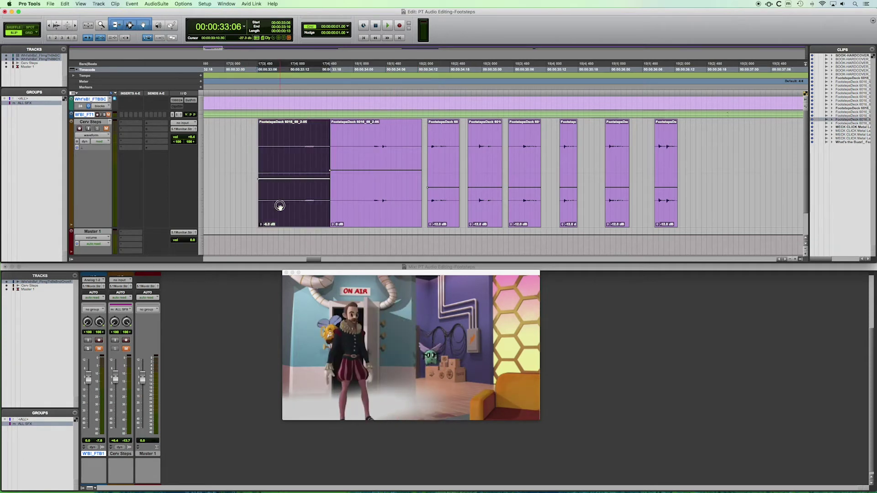
Try sliding the first clip earlier, unmute Cerv Steps, and audition the clip with the video.
drag(280, 206, 245, 205)
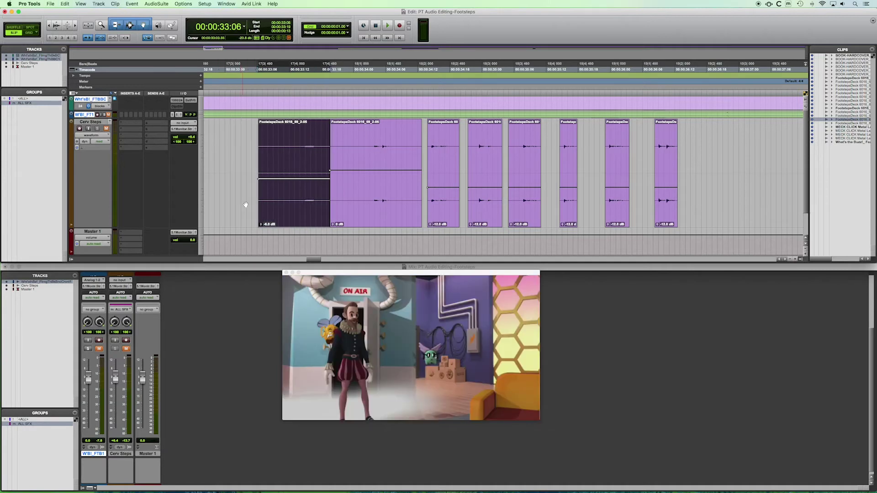
click(241, 145)
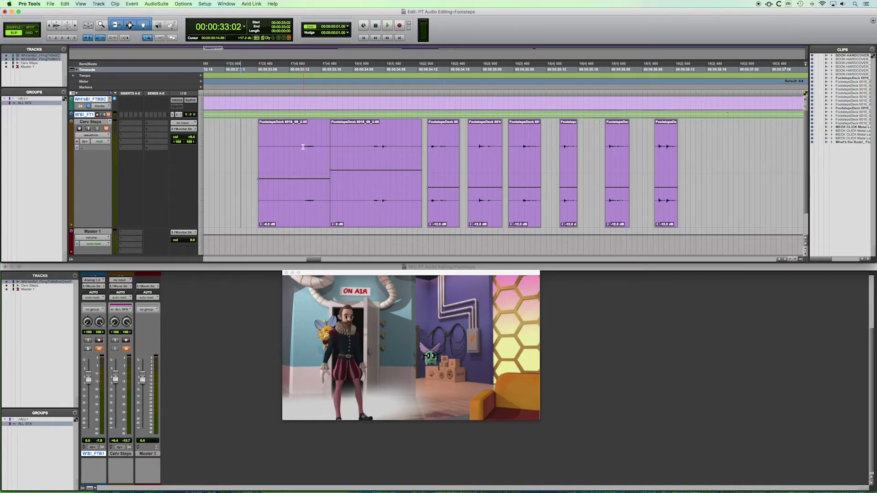
click(106, 129)
click(294, 218)
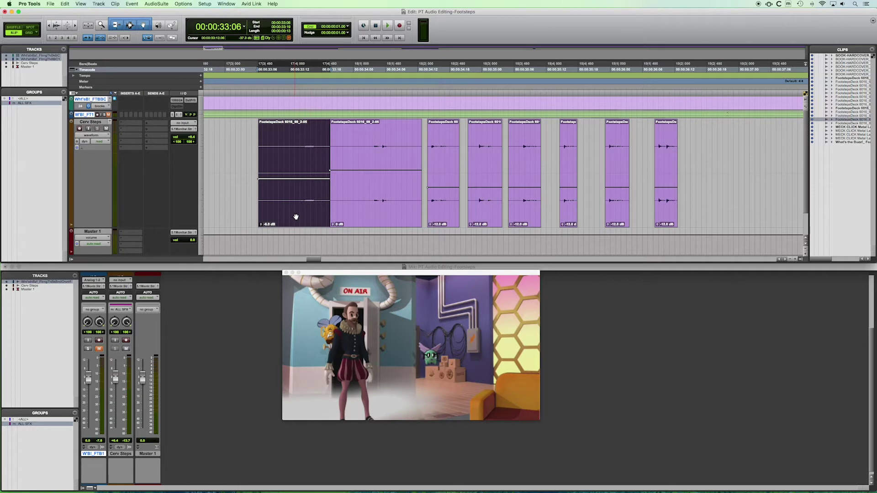
key(space)
Re-audition the first clip from 33:13 and trim away its start.
click(297, 145)
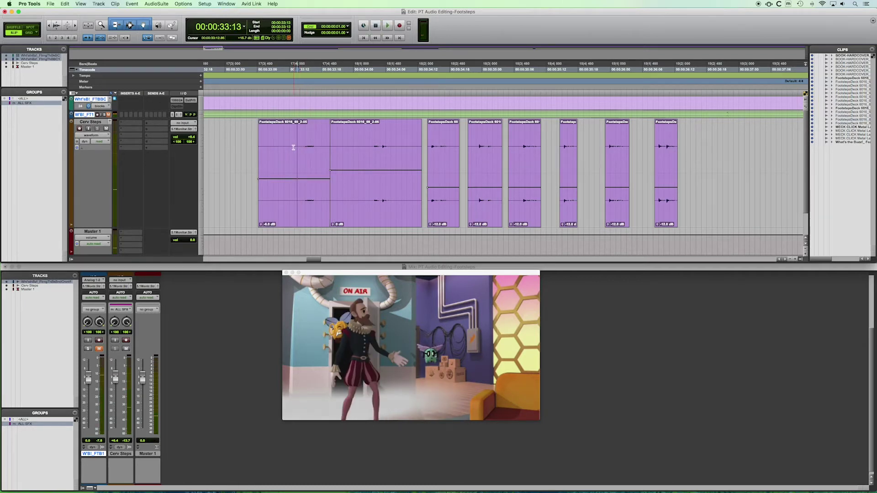
click(285, 213)
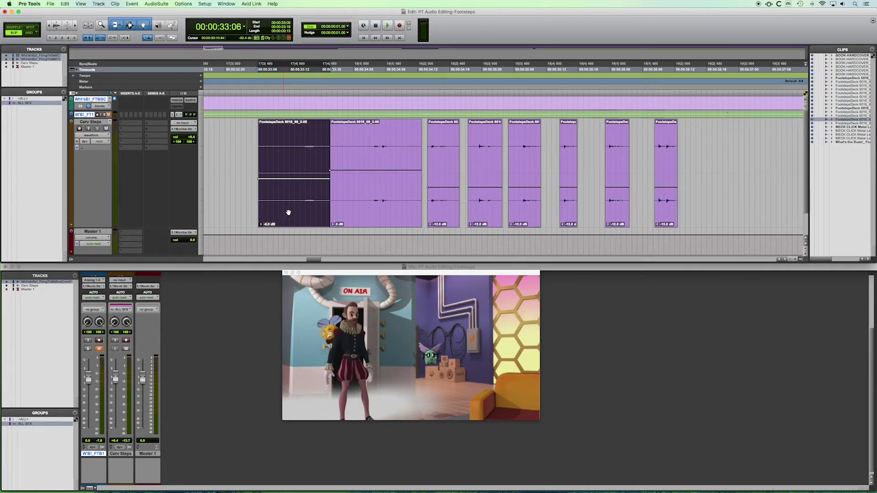
key(space)
key(space)
drag(260, 164, 302, 173)
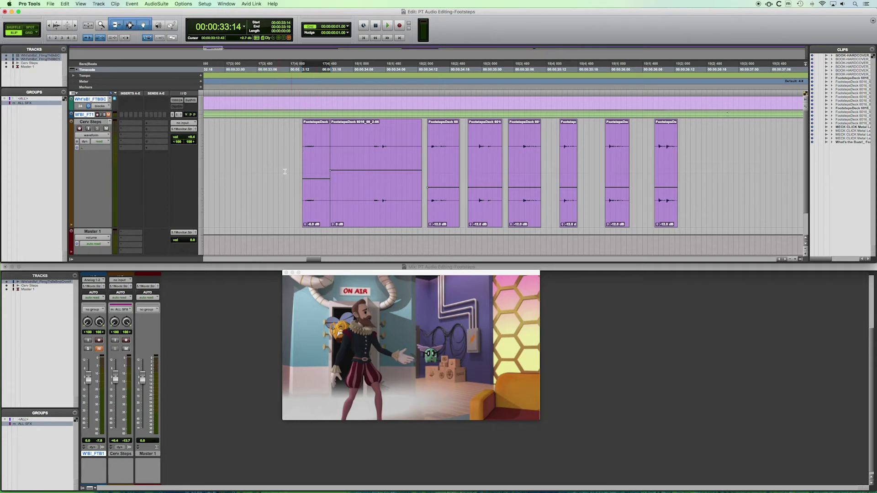
Fine-tune the first clip's start to 33:14 with the Trim tool.
click(305, 124)
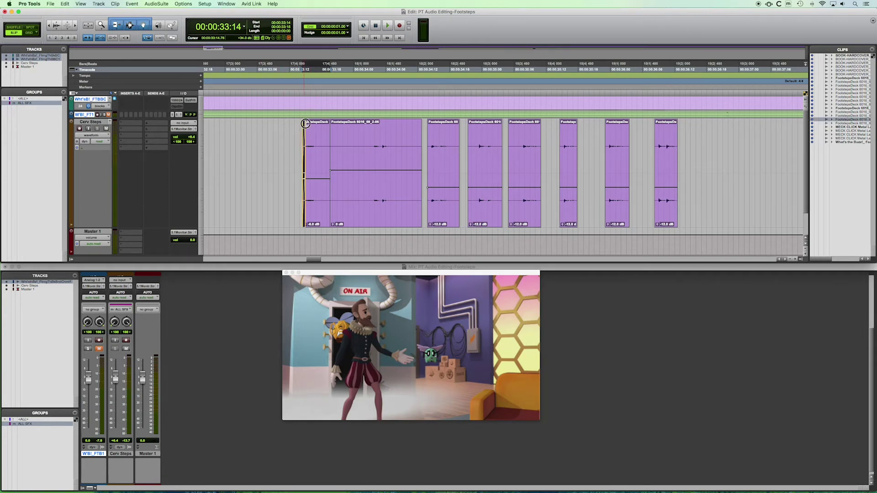
mouse_move(316, 206)
mouse_down()
mouse_move(308, 215)
mouse_move(280, 213)
mouse_move(316, 218)
mouse_up()
click(257, 146)
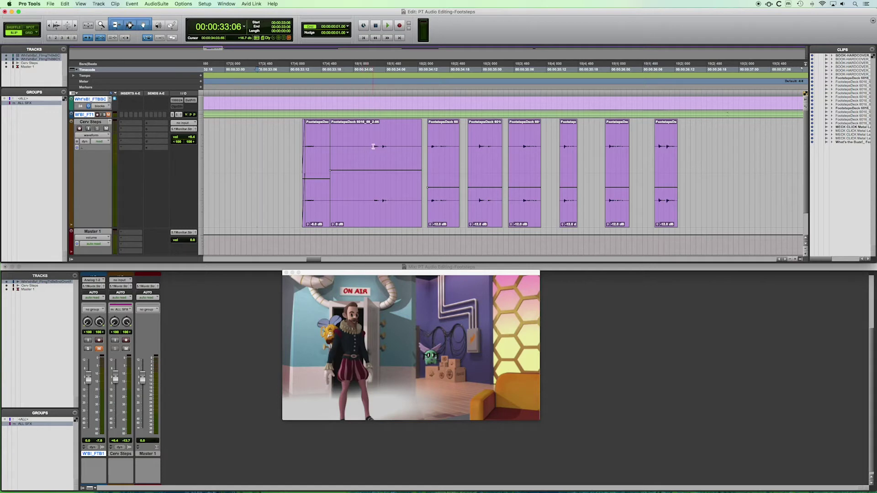
Delete the second clip's empty lead-in so it begins at 34:03.
drag(373, 146, 331, 150)
key(Delete)
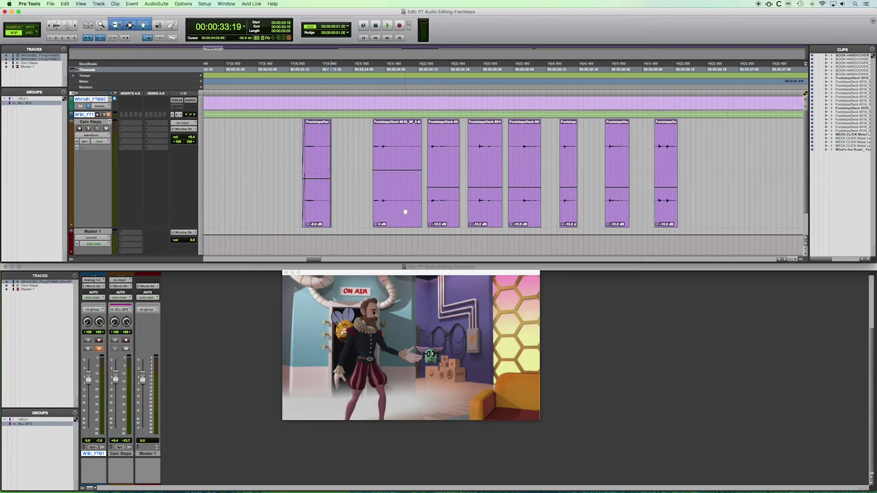
click(389, 209)
mouse_move(389, 210)
mouse_down()
mouse_move(350, 209)
mouse_move(394, 210)
mouse_move(386, 210)
mouse_up()
click(263, 136)
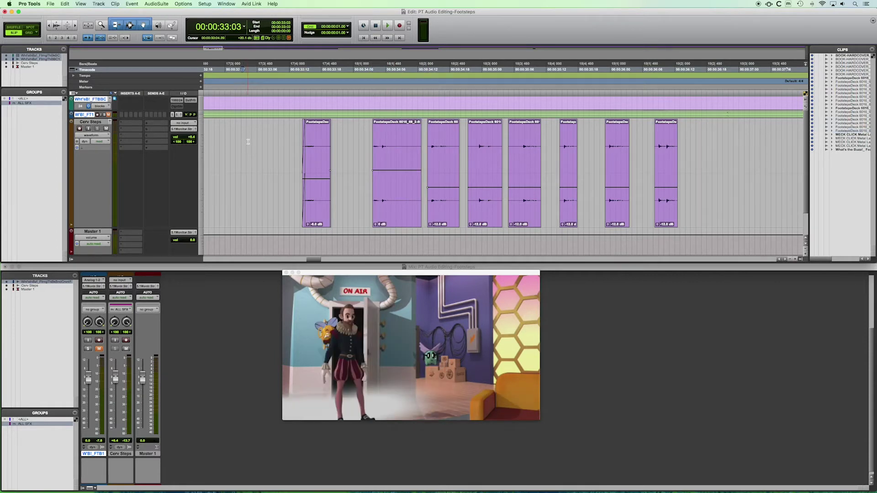
key(space)
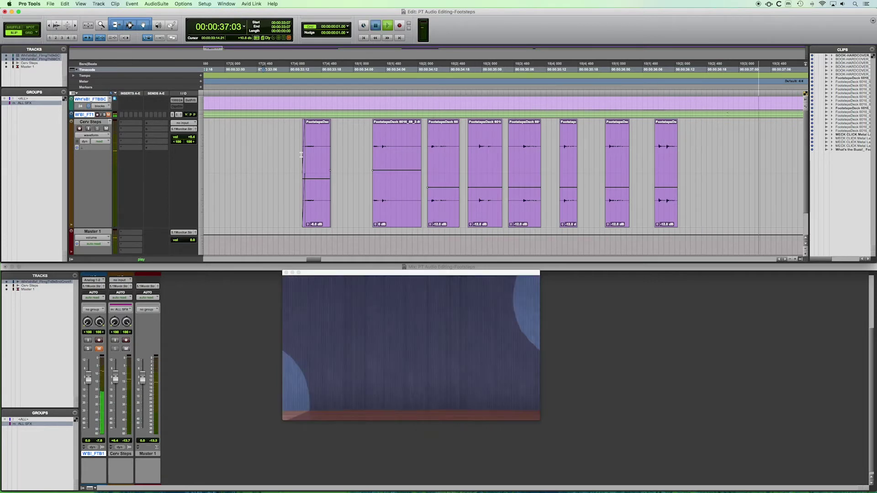
key(space)
click(506, 162)
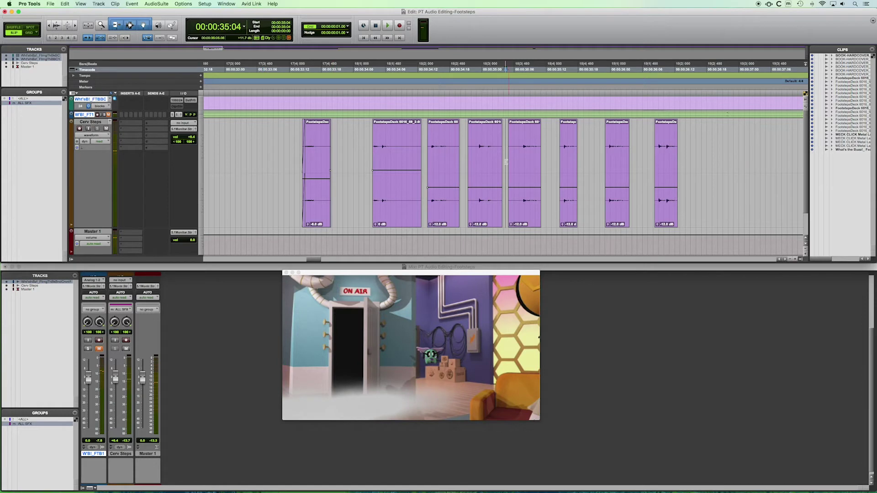
click(297, 130)
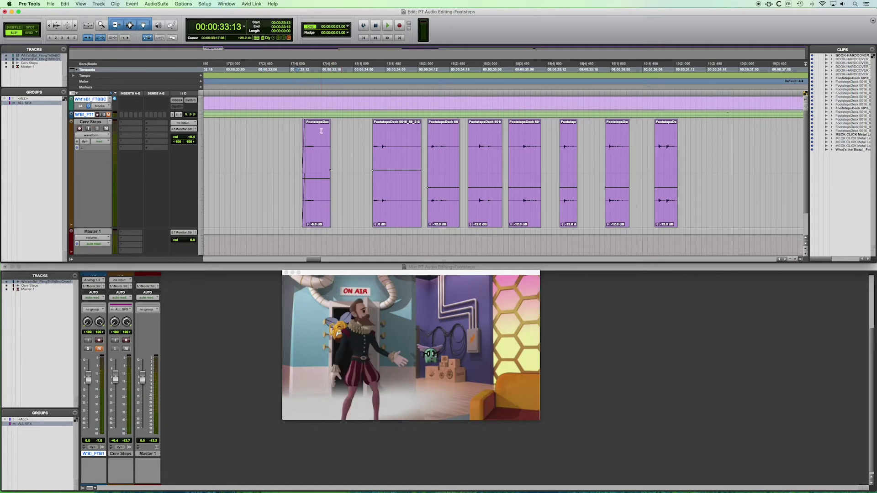
click(445, 215)
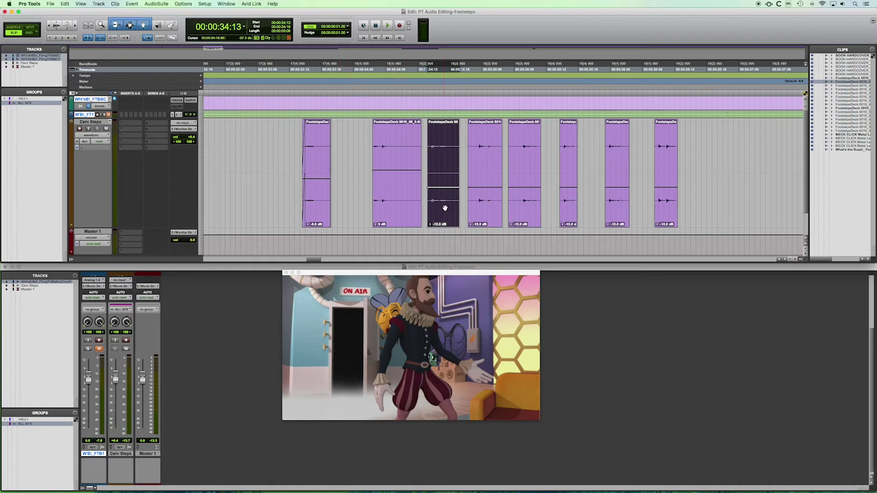
click(317, 201)
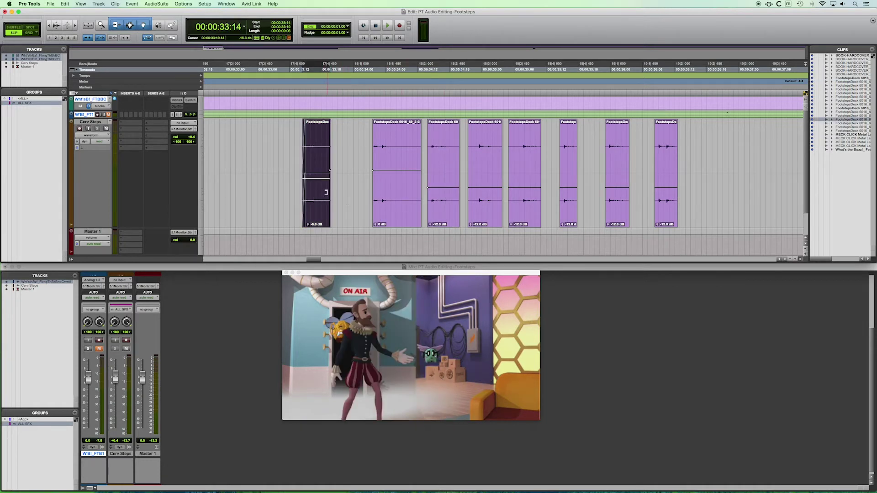
click(392, 211)
click(314, 211)
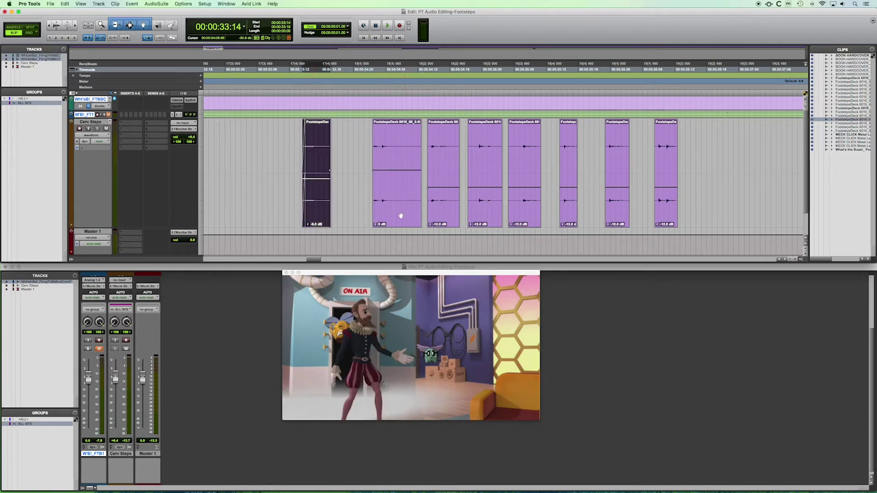
click(393, 214)
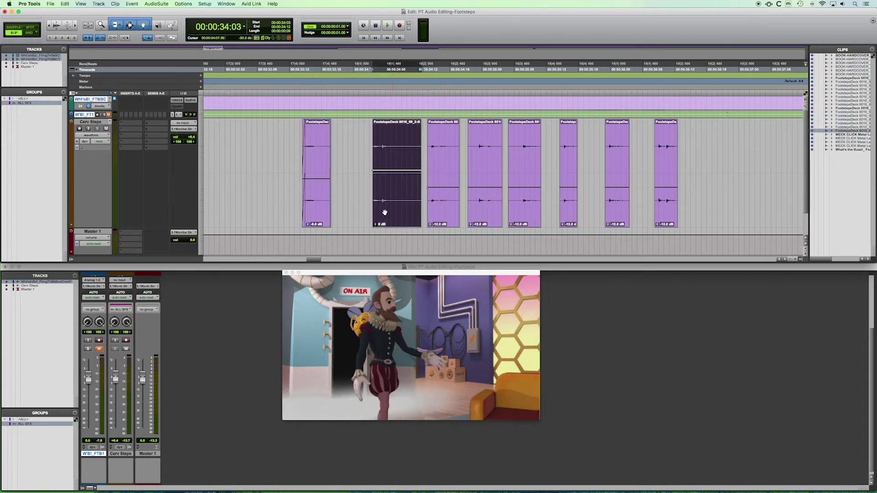
click(319, 214)
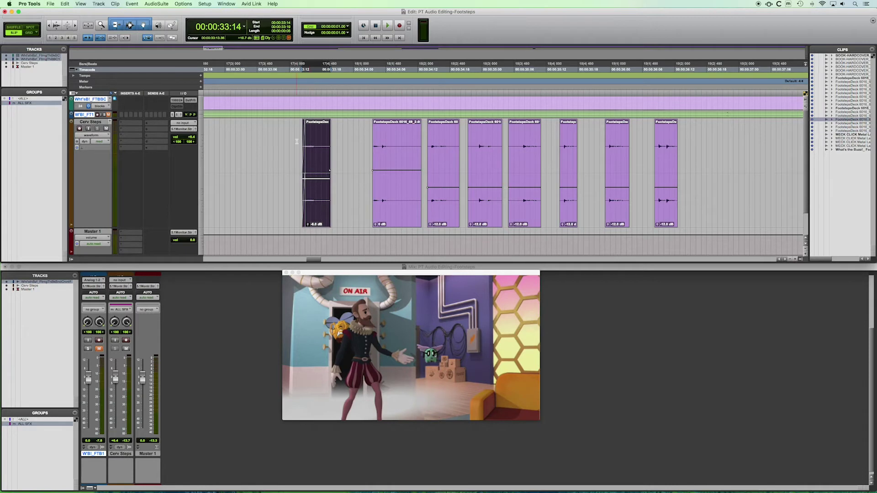
click(297, 142)
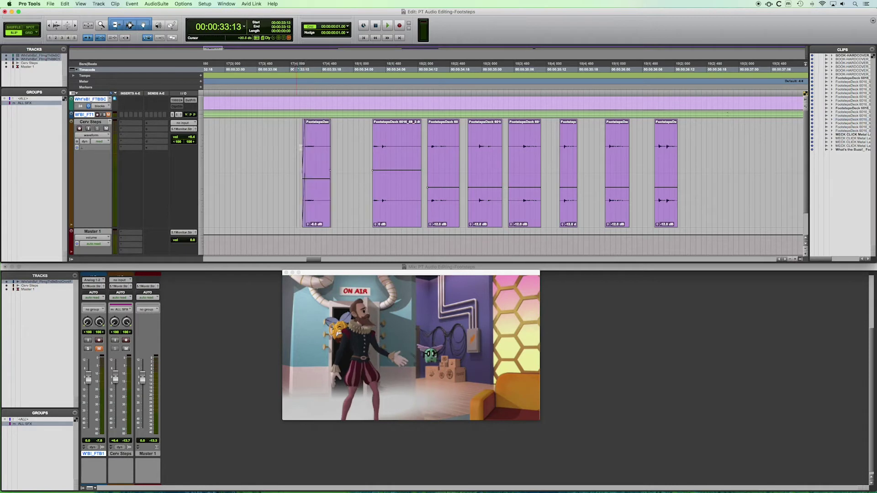
key(space)
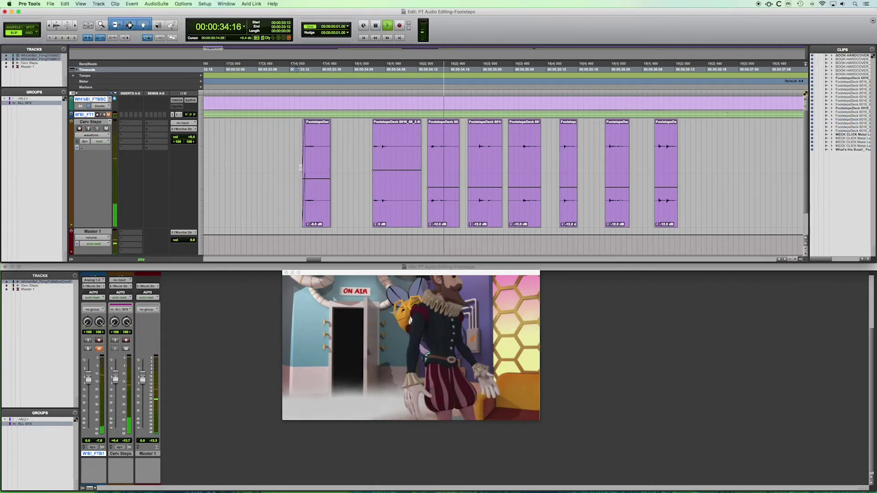
key(space)
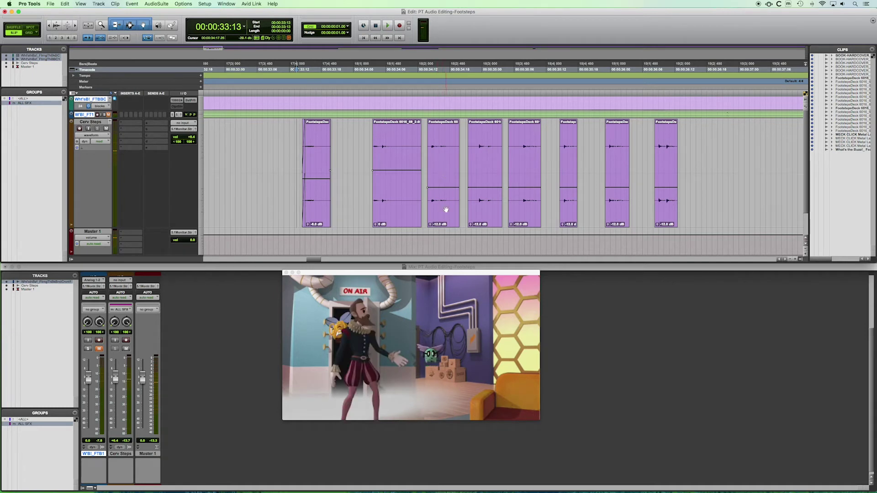
click(441, 215)
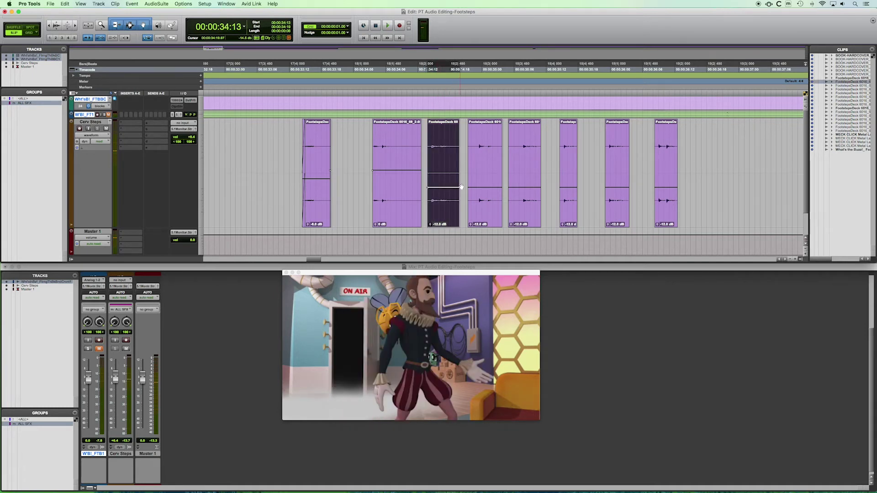
click(483, 210)
click(425, 142)
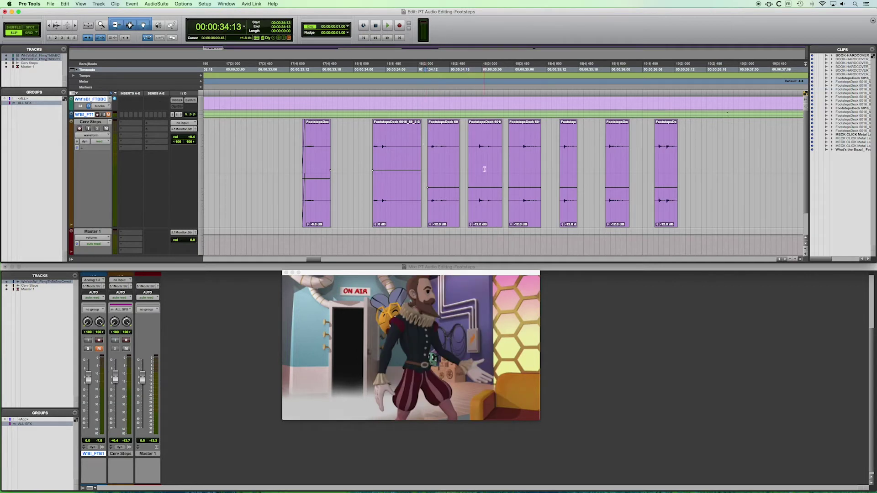
scroll(484, 169, down, 2)
scroll(484, 169, right, 3)
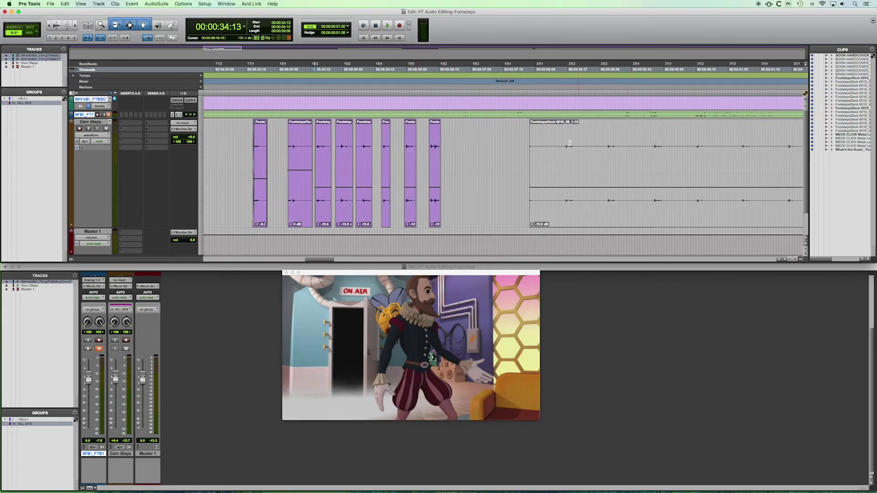
drag(564, 147, 619, 155)
click(271, 139)
scroll(298, 143, up, 2)
scroll(452, 144, right, 4)
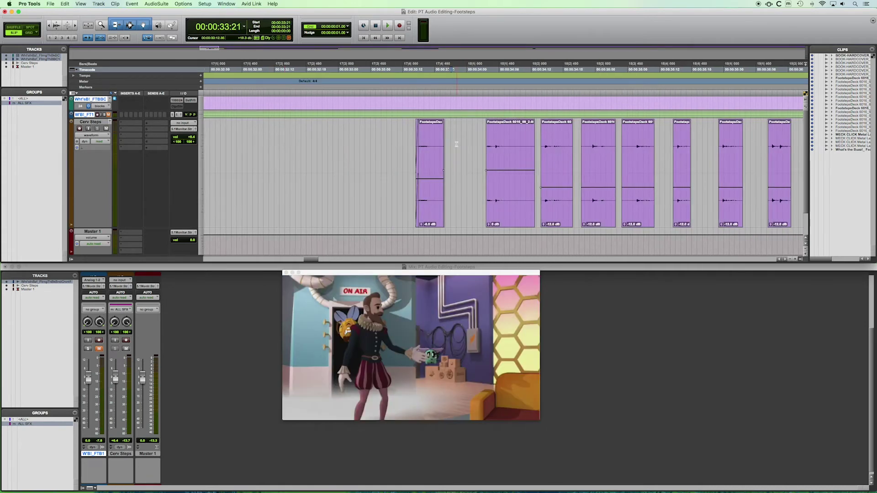
scroll(450, 144, right, 2)
click(342, 146)
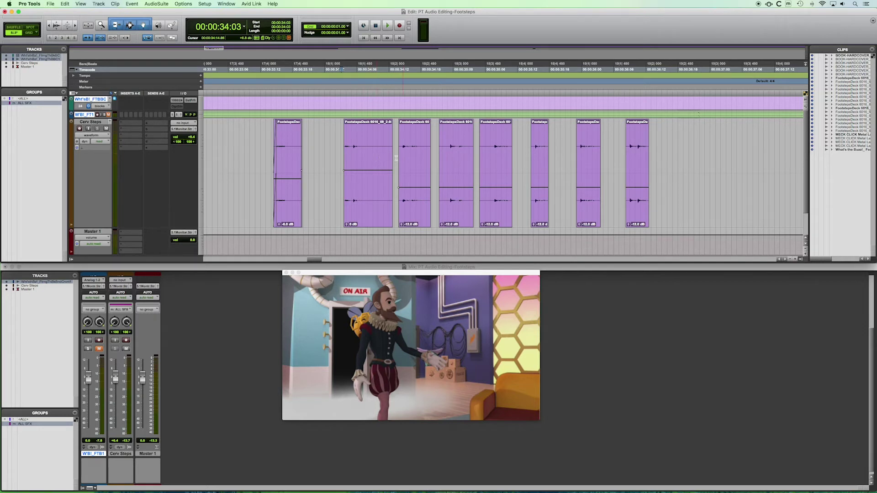
click(330, 136)
click(316, 144)
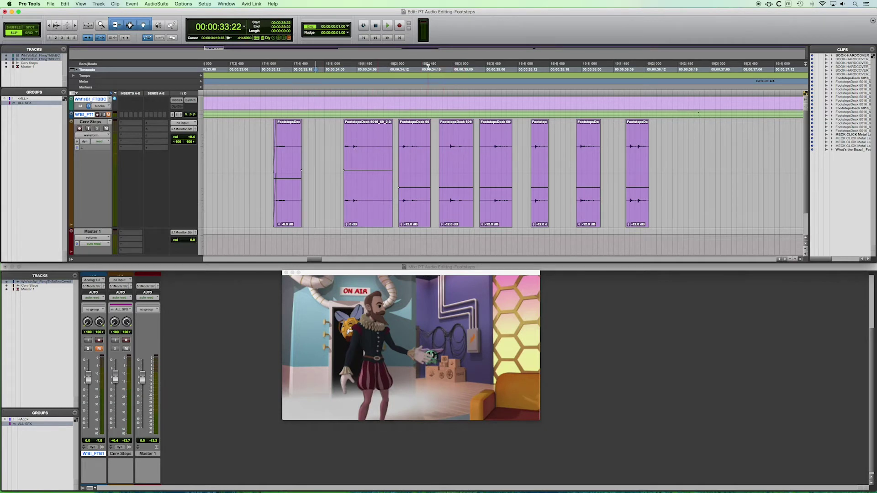
click(439, 160)
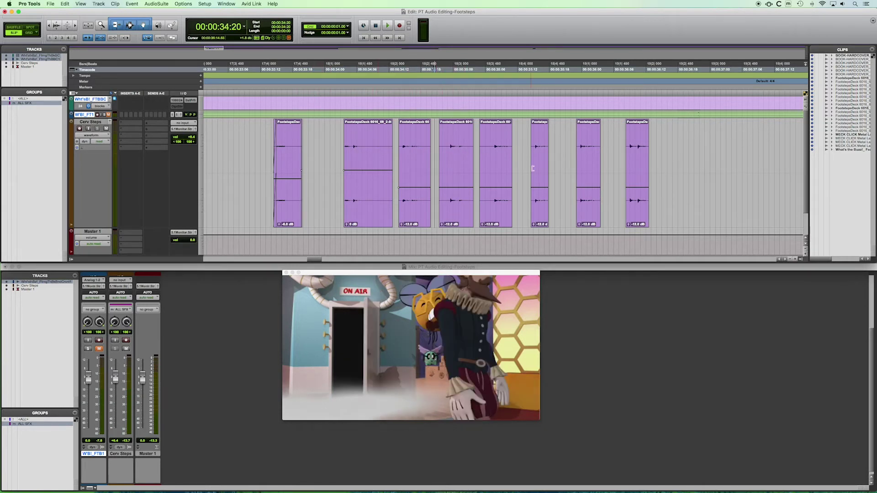
click(519, 167)
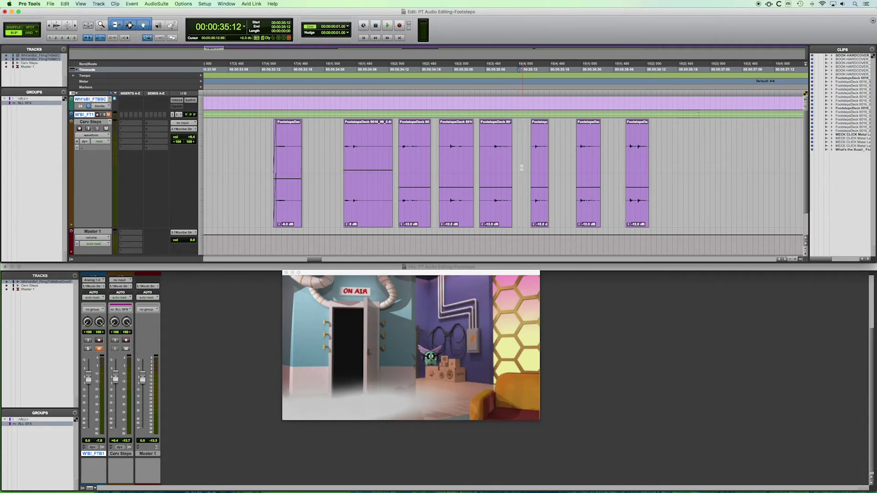
click(320, 164)
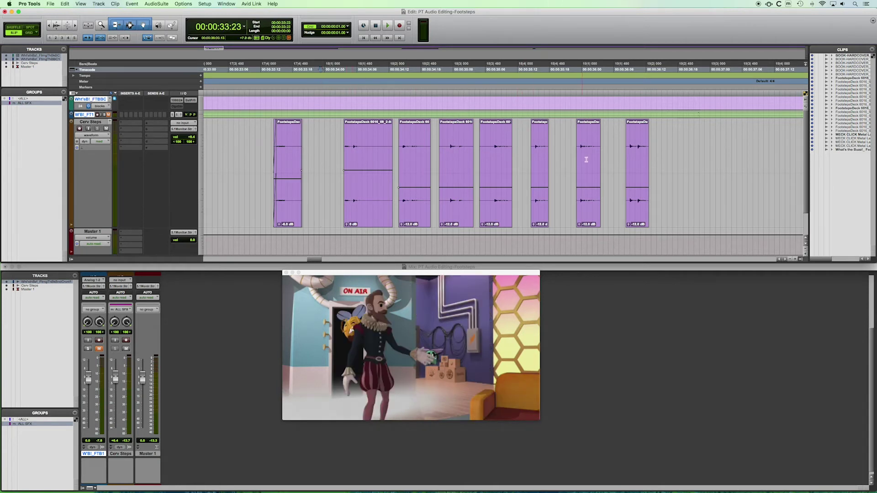
click(663, 157)
key(space)
key(space)
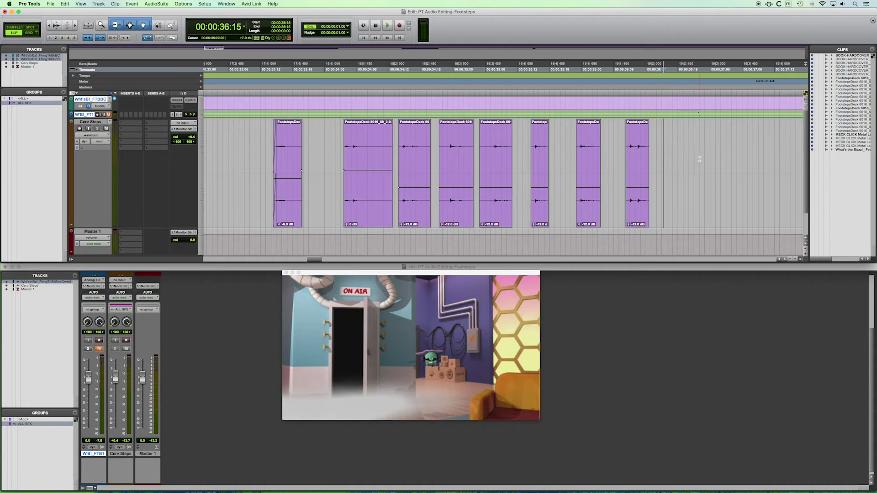
click(668, 154)
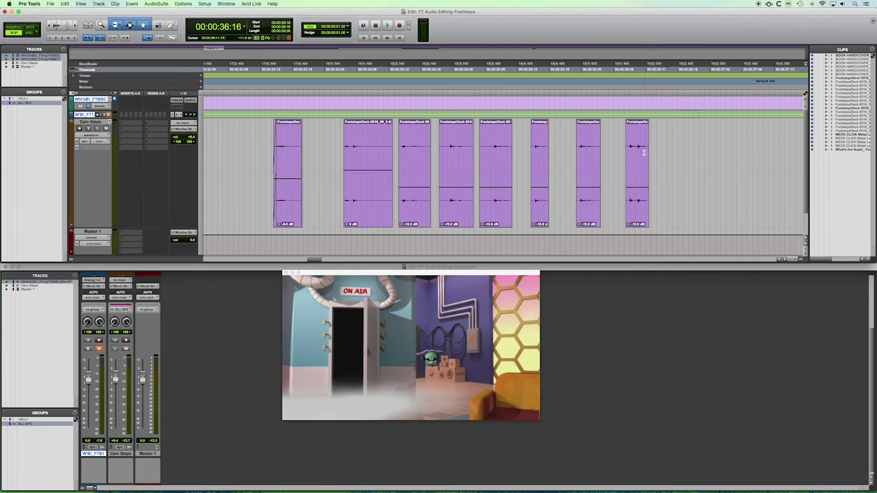
click(600, 154)
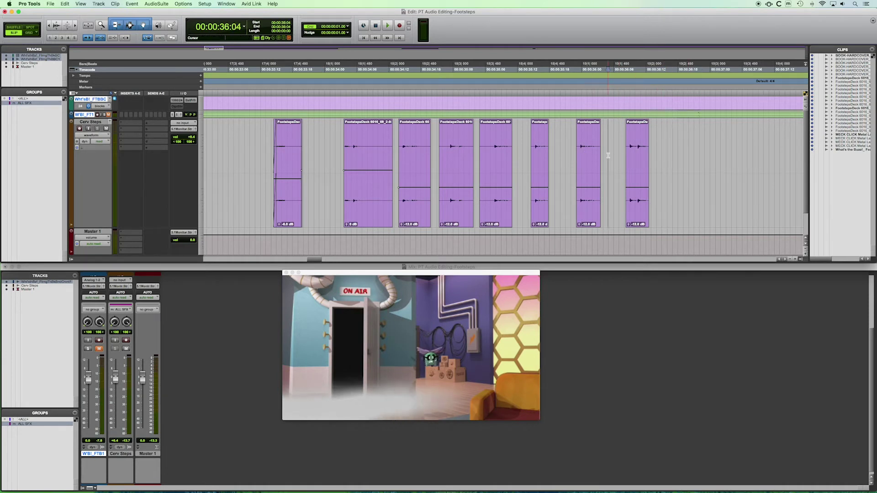
click(338, 142)
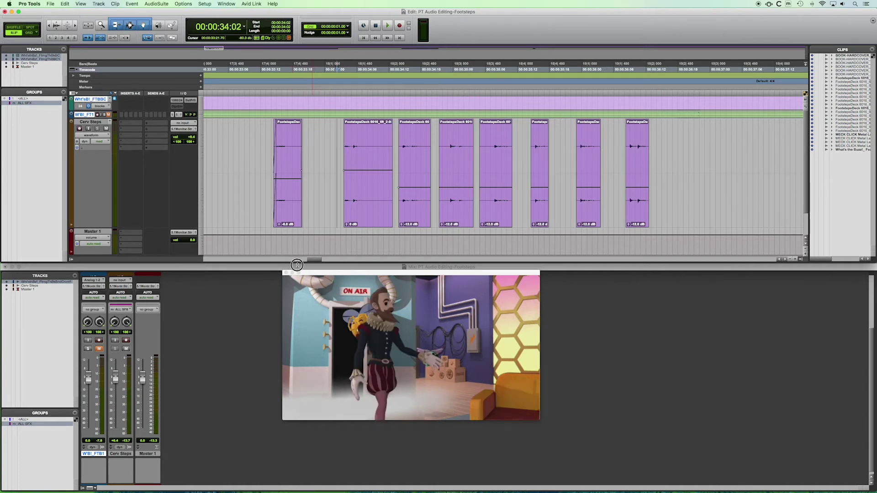
Move the video window lower and inspect the third and fourth clips' gain and frames 34:20 and 35:04.
drag(297, 265, 300, 329)
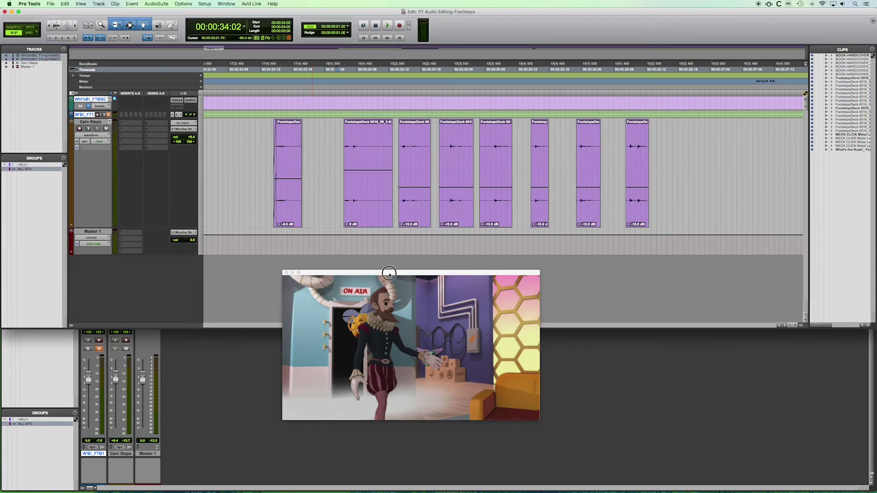
drag(387, 273, 419, 332)
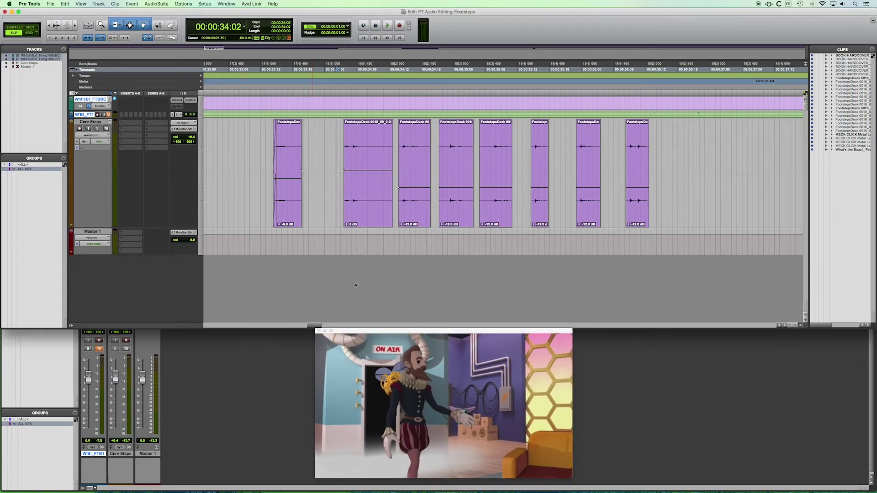
click(401, 224)
click(442, 224)
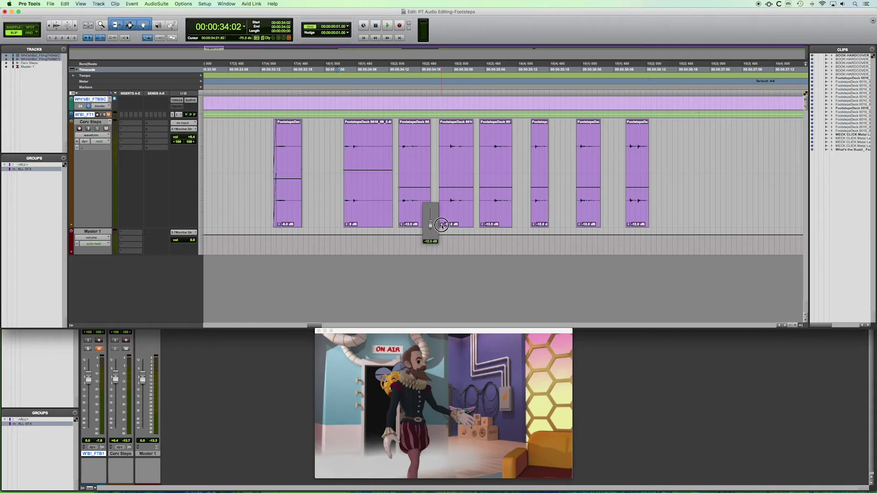
click(442, 224)
click(436, 145)
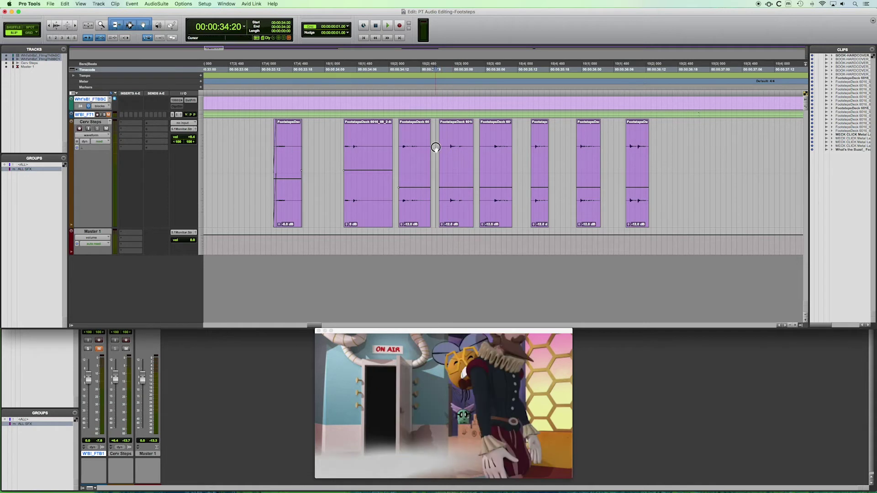
click(478, 150)
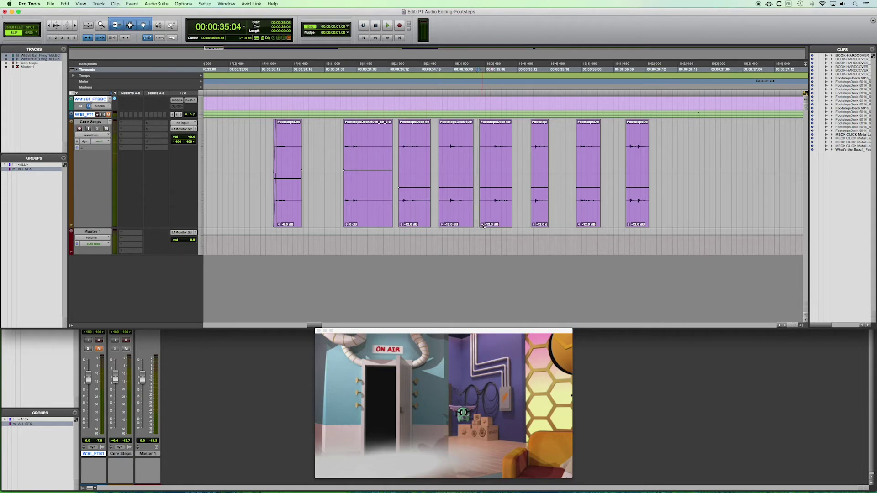
Lower clip gain on footsteps five to eight to -13.2, -17.9, -20.0 and about -24.5 dB.
click(483, 224)
drag(483, 225, 482, 236)
drag(533, 225, 535, 264)
drag(580, 225, 586, 263)
drag(628, 225, 631, 297)
Audition the faded footsteps from 33:13, then undo the clip gain changes.
click(269, 138)
key(space)
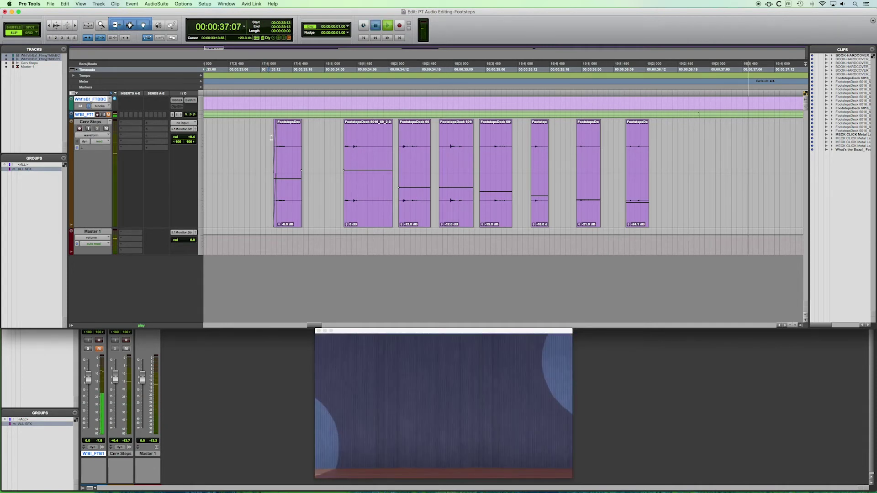
key(space)
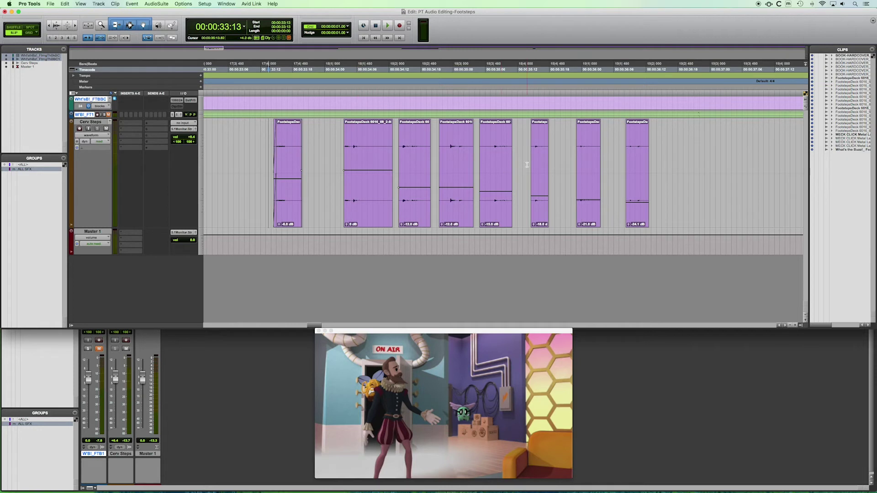
key(super+z)
key(super+z)
key(super+z)
key(super+z)
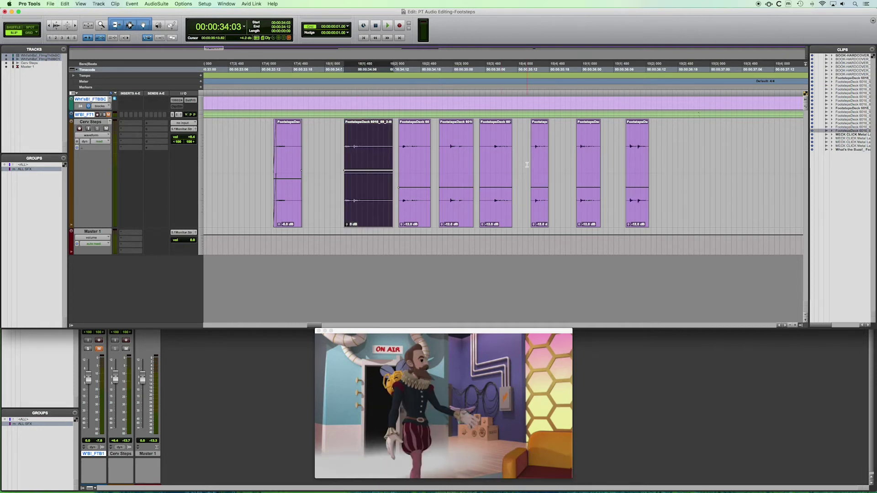
Audition the footsteps from 34:13 and reveal the Cerv Steps volume automation lane.
click(263, 147)
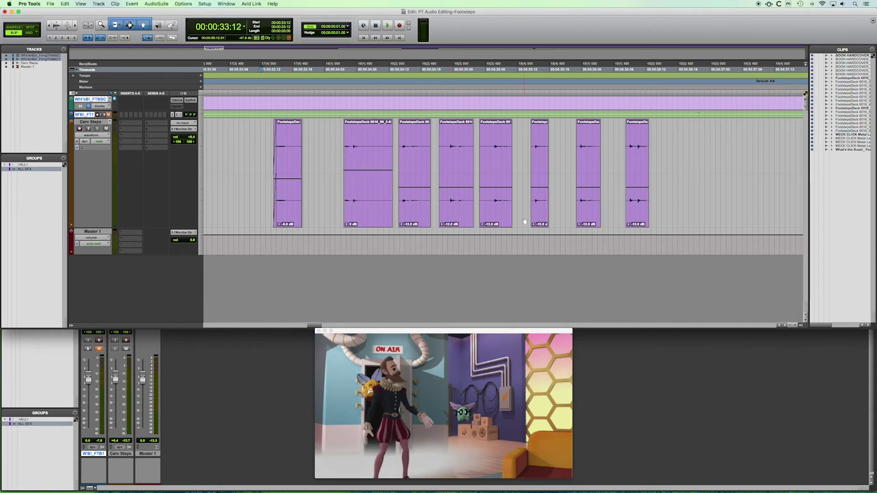
click(396, 136)
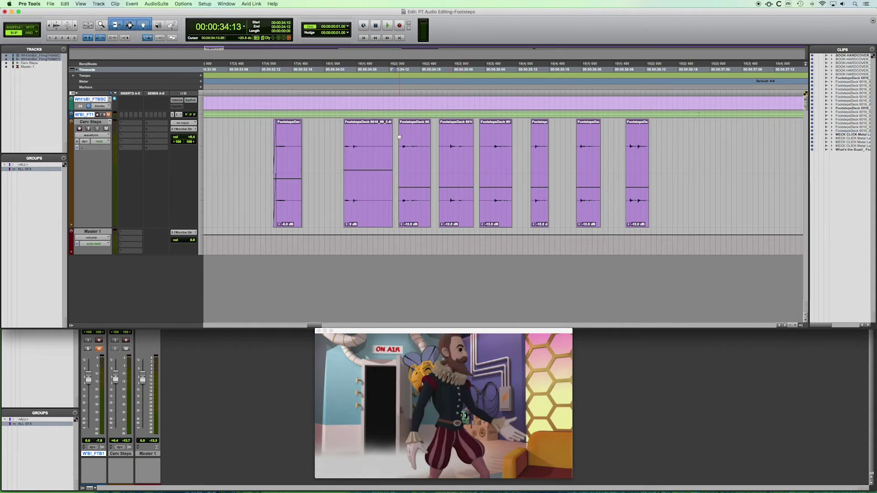
key(space)
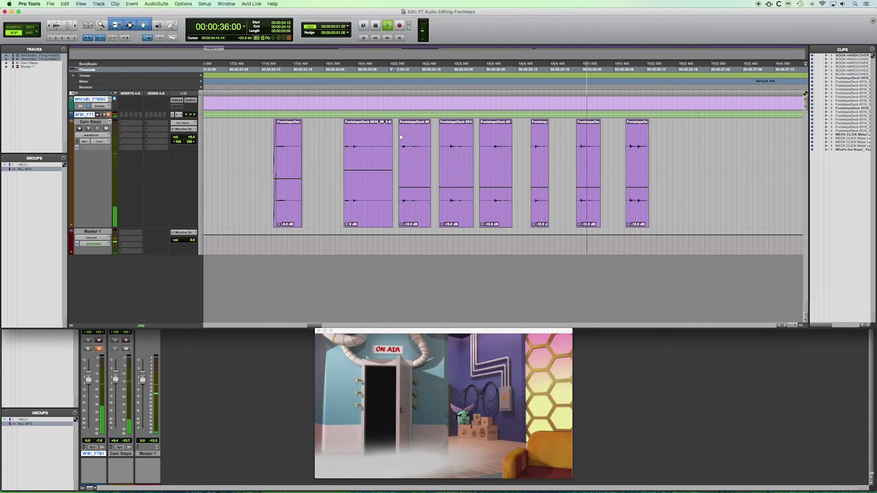
key(space)
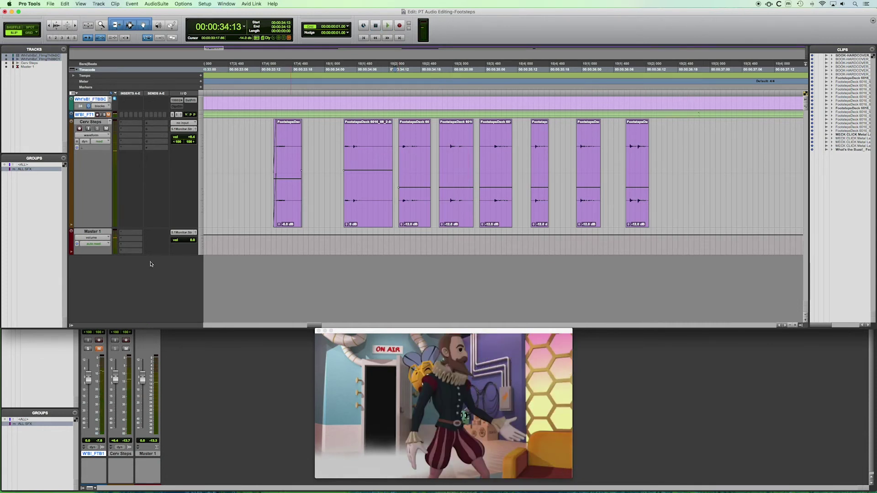
click(71, 225)
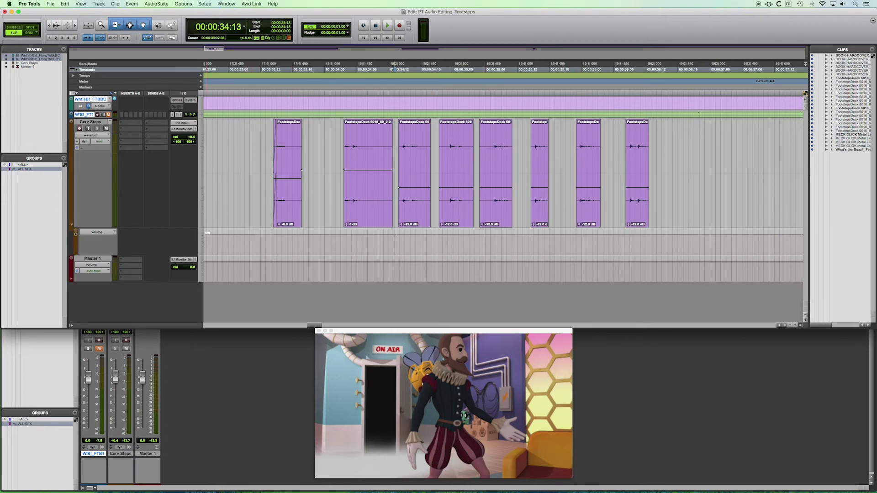
Keep volume as the lane's parameter, heighten the lane, and move the playhead to 34:20.
click(96, 234)
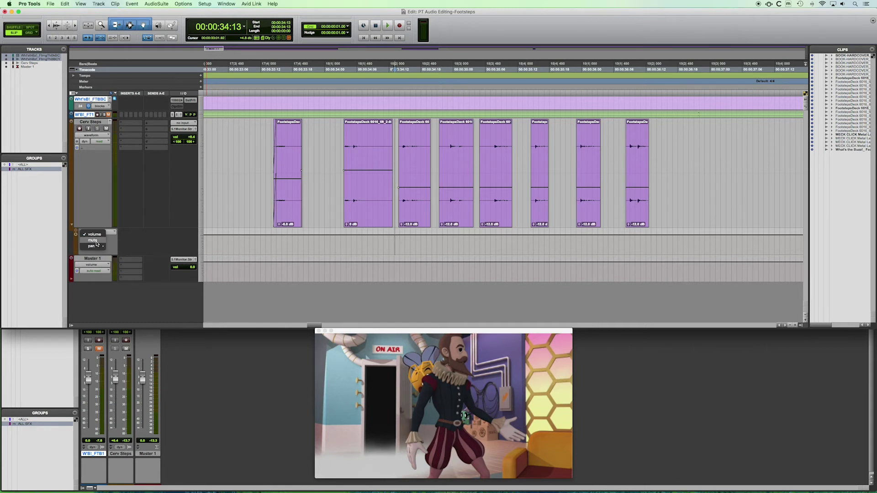
click(97, 220)
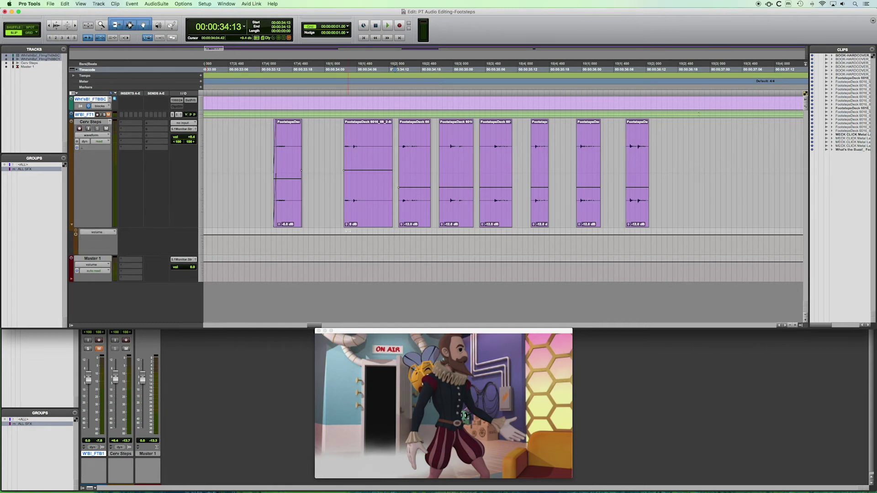
drag(101, 256, 103, 286)
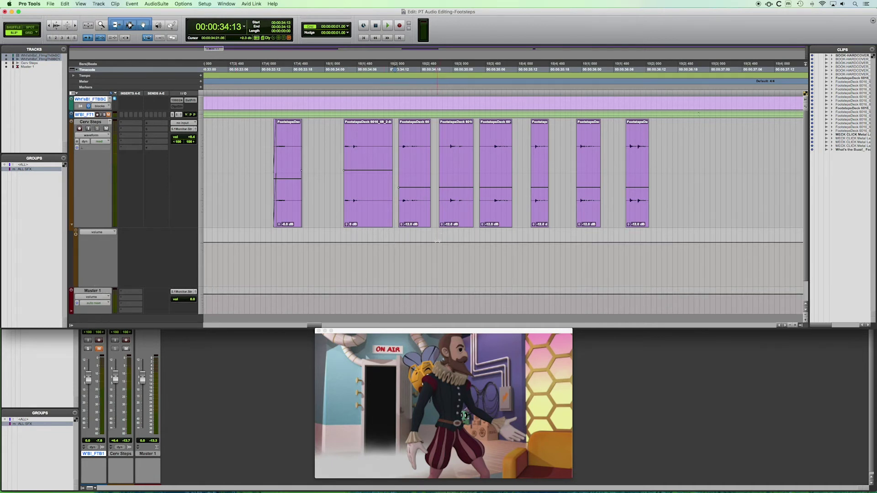
click(436, 170)
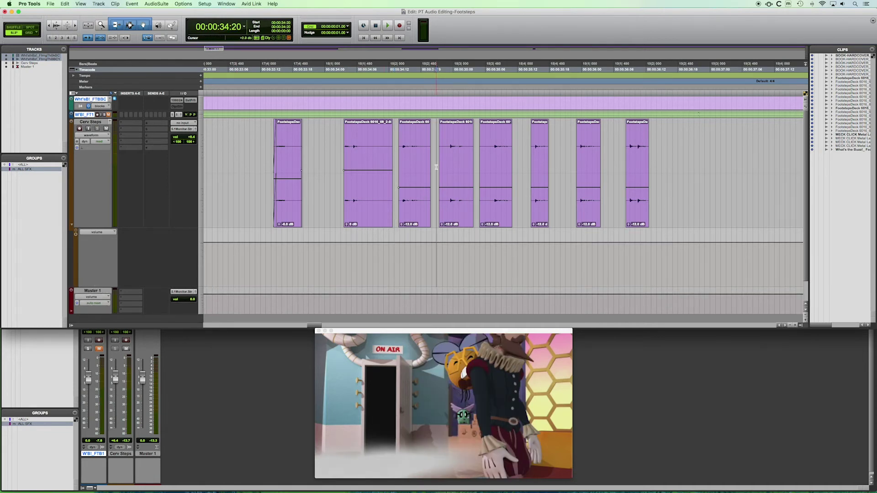
click(437, 242)
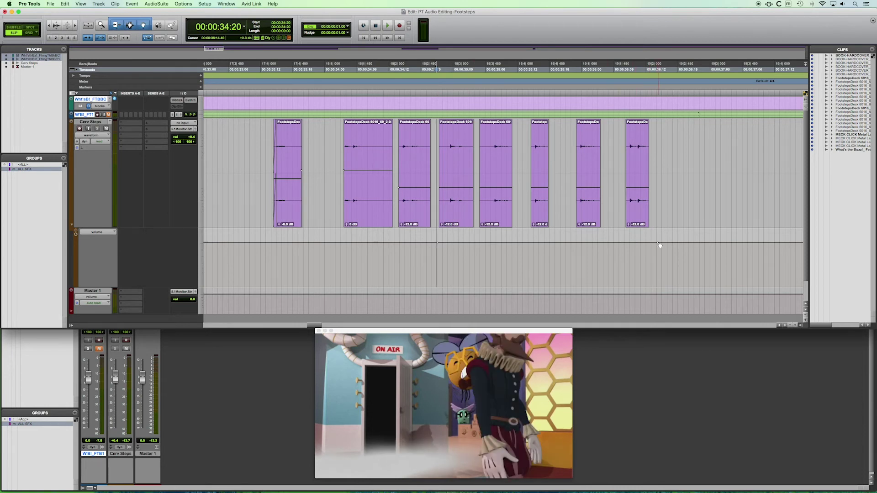
drag(658, 243, 654, 286)
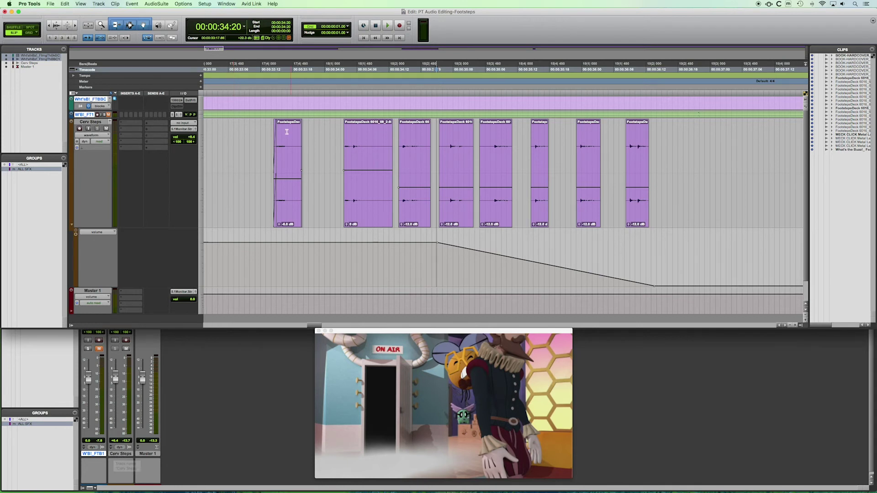
click(269, 132)
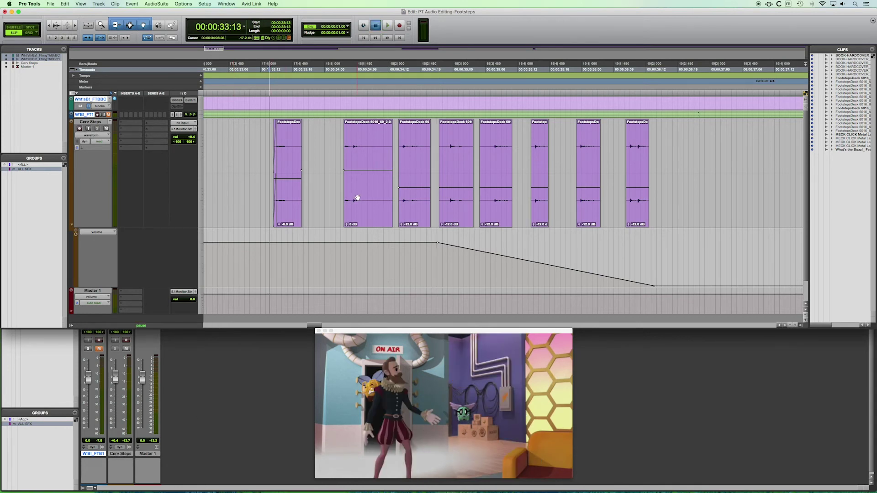
key(space)
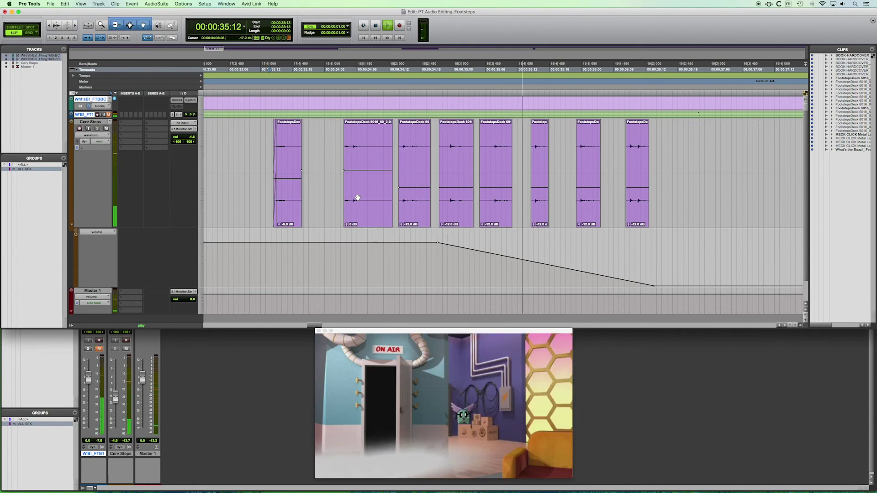
key(space)
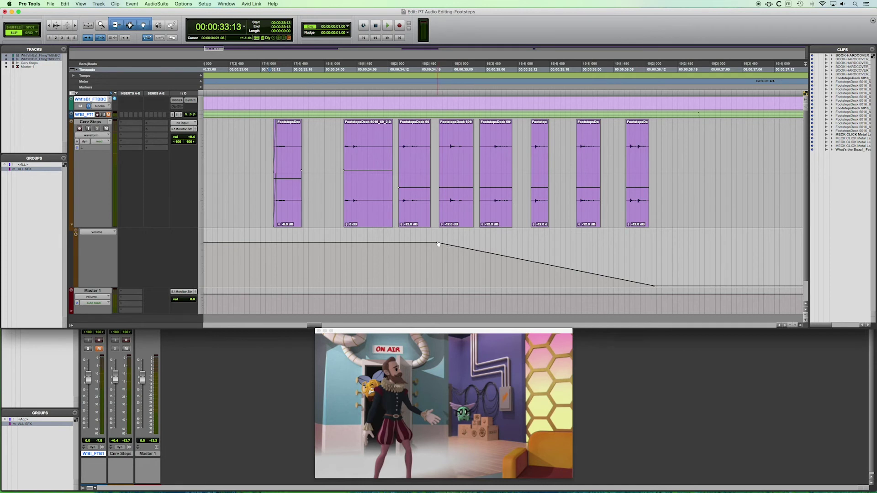
click(437, 243)
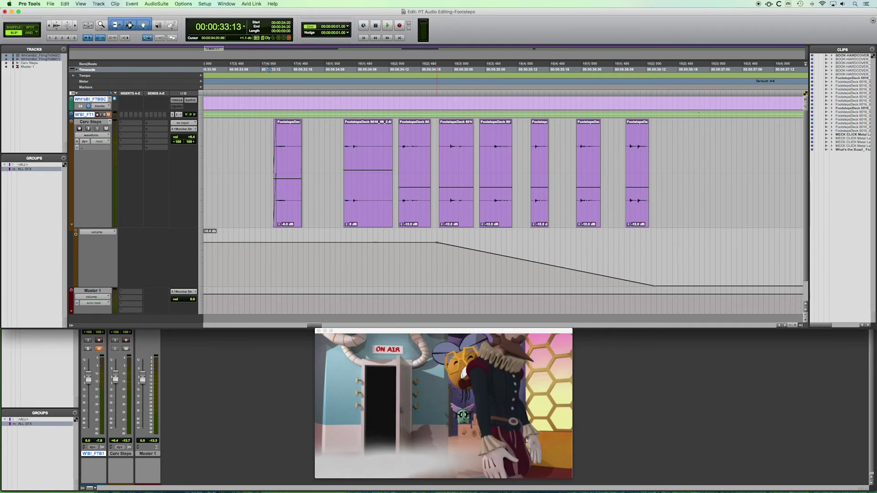
drag(437, 243, 512, 242)
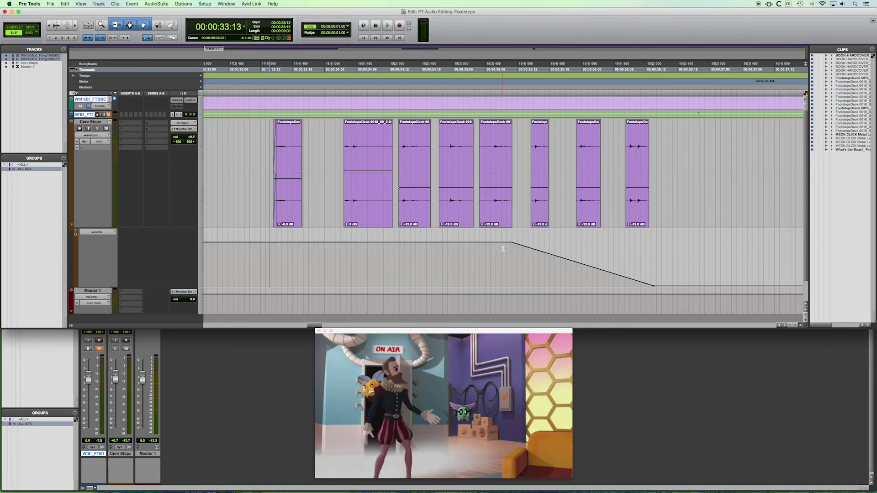
click(398, 152)
key(space)
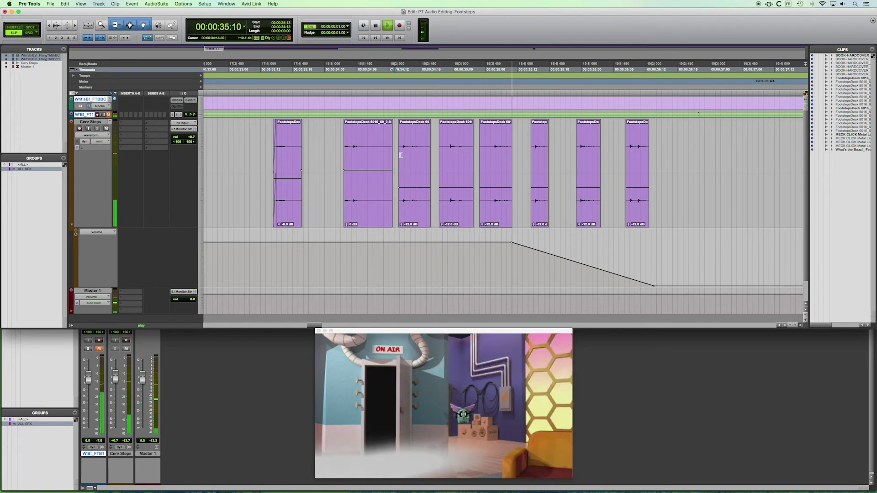
key(space)
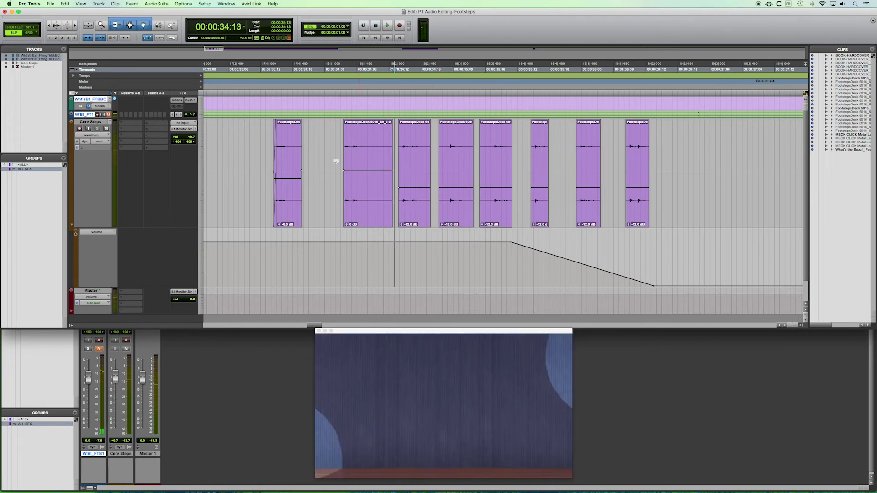
click(256, 139)
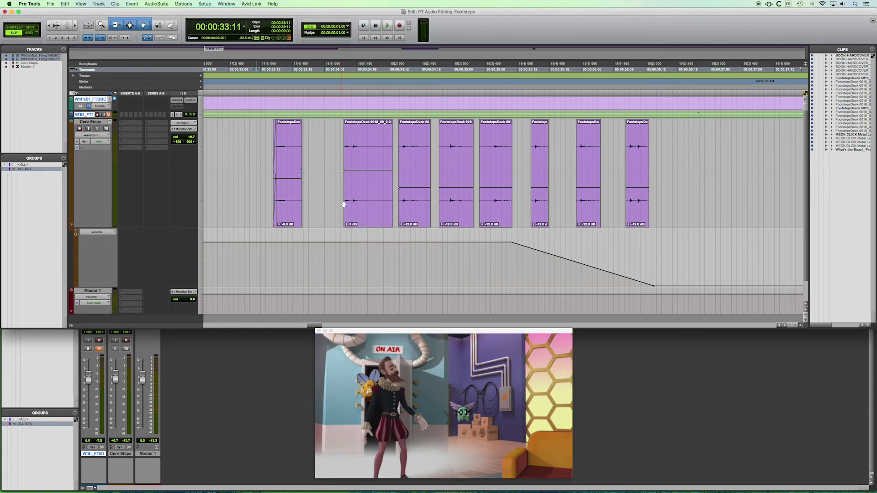
click(476, 164)
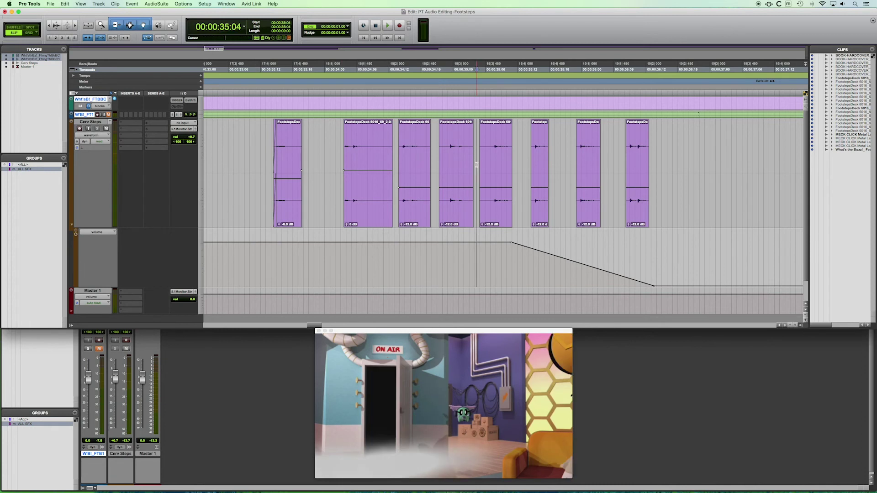
Add a second automation lane below volume and resize the clip and automation lanes.
click(434, 161)
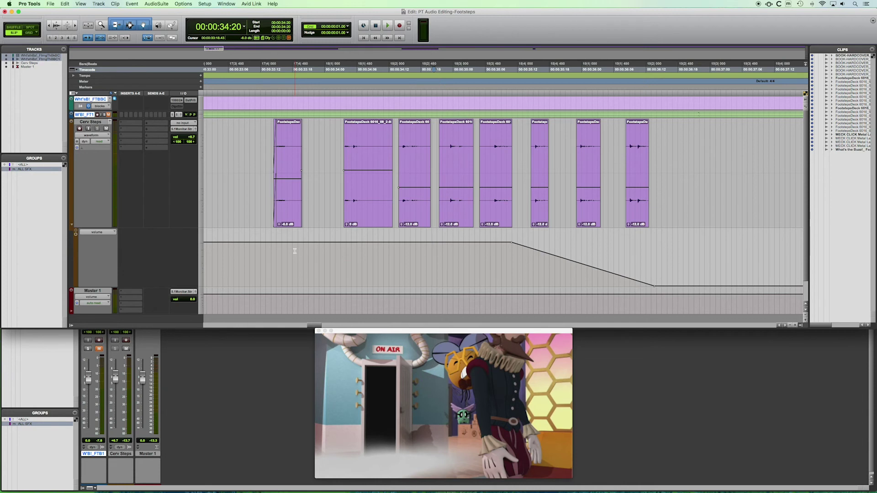
click(75, 235)
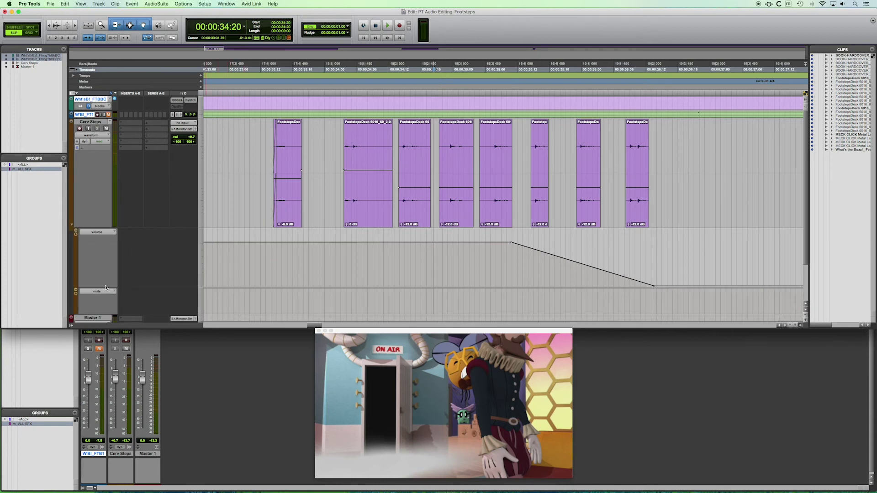
drag(105, 287, 104, 247)
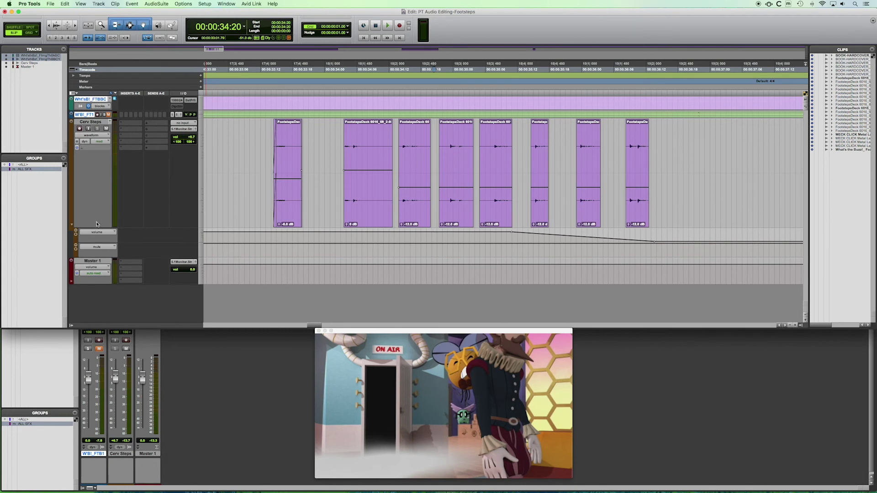
drag(100, 227, 100, 212)
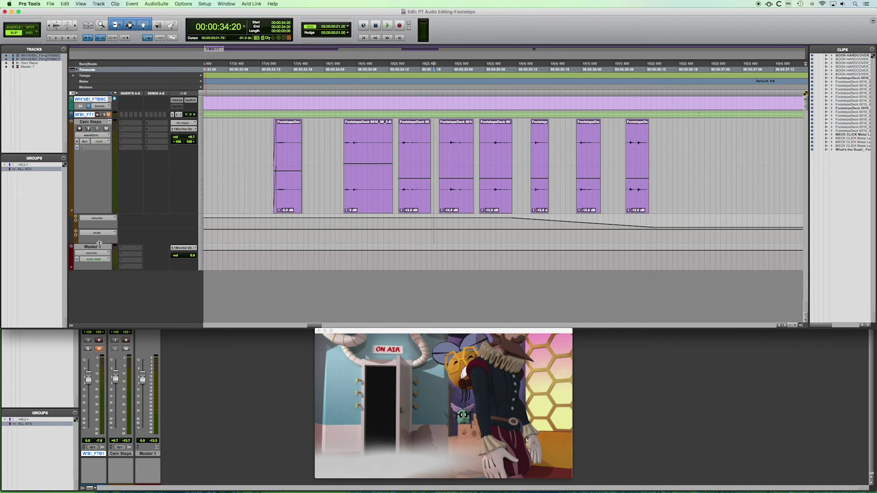
drag(99, 243, 104, 294)
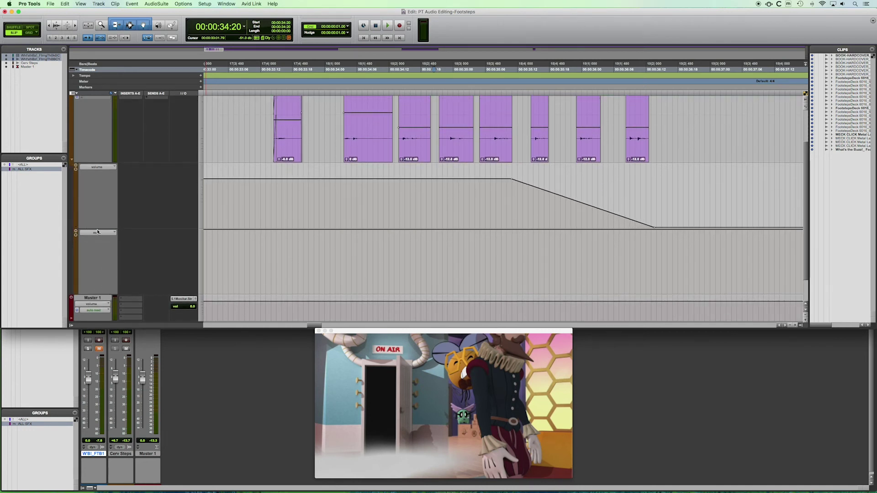
Show all pan automation (pan left and pan right) in the new lane and make it taller.
click(97, 232)
mouse_move(94, 240)
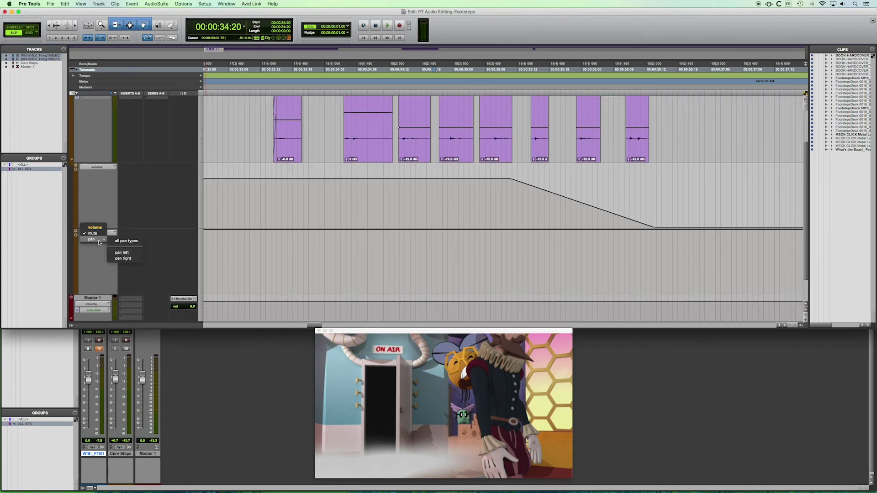
click(123, 242)
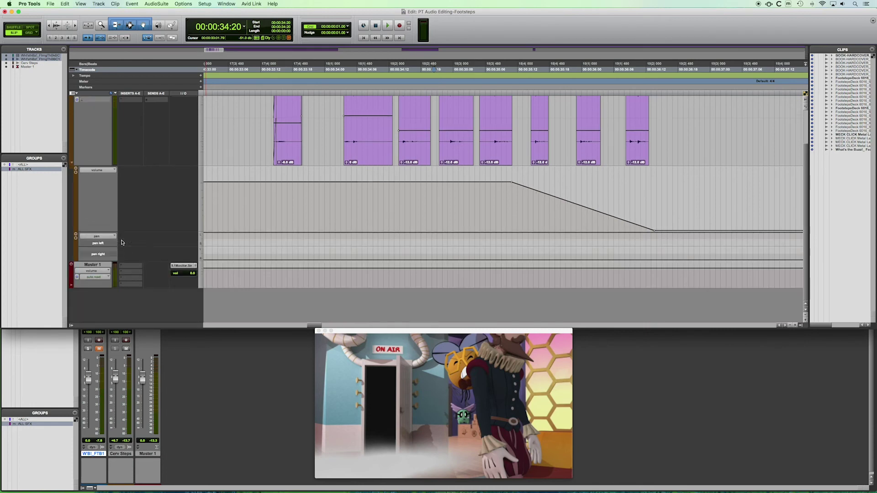
drag(98, 261, 106, 294)
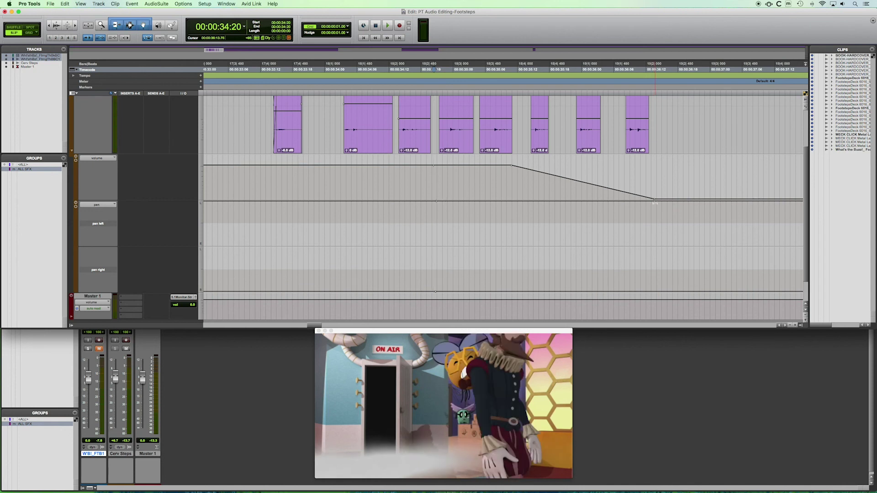
Drag a pan breakpoint down so pan ramps from after the third footstep to past the last.
drag(439, 201, 440, 203)
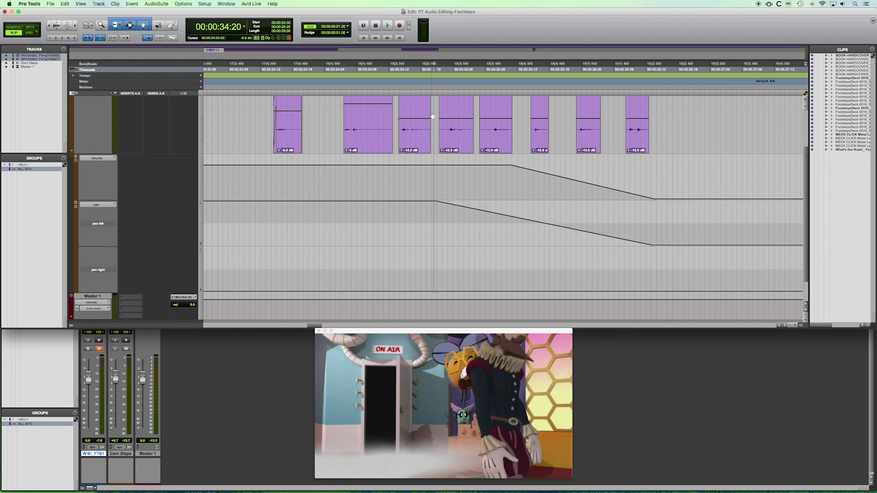
click(261, 104)
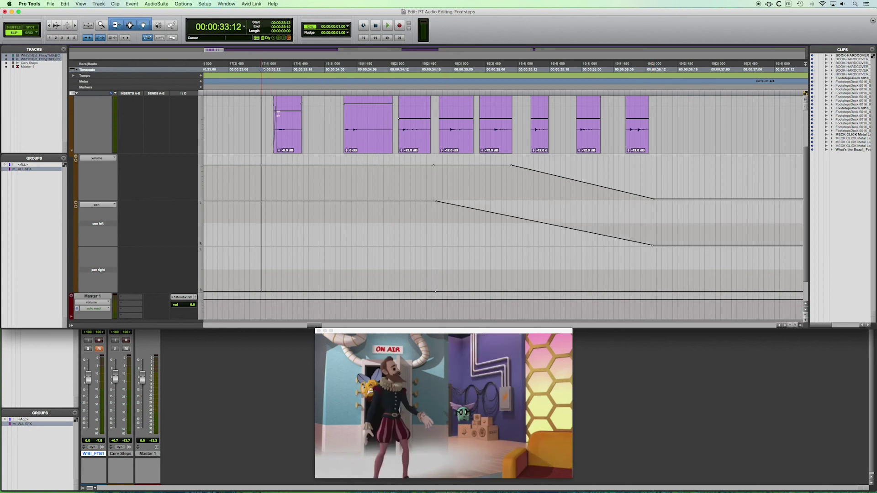
key(space)
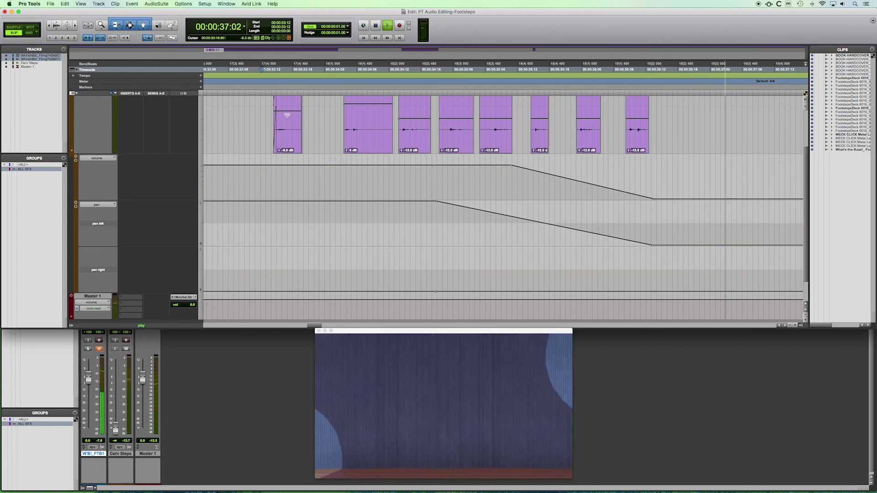
key(space)
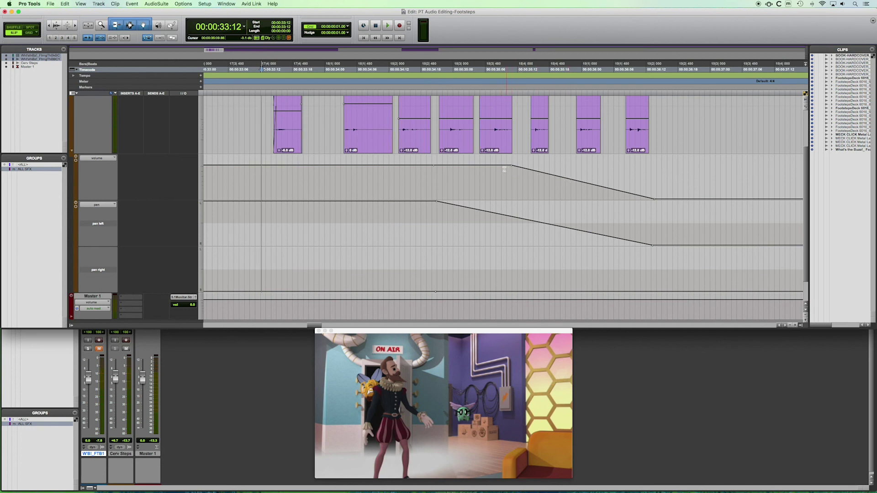
drag(503, 166, 683, 177)
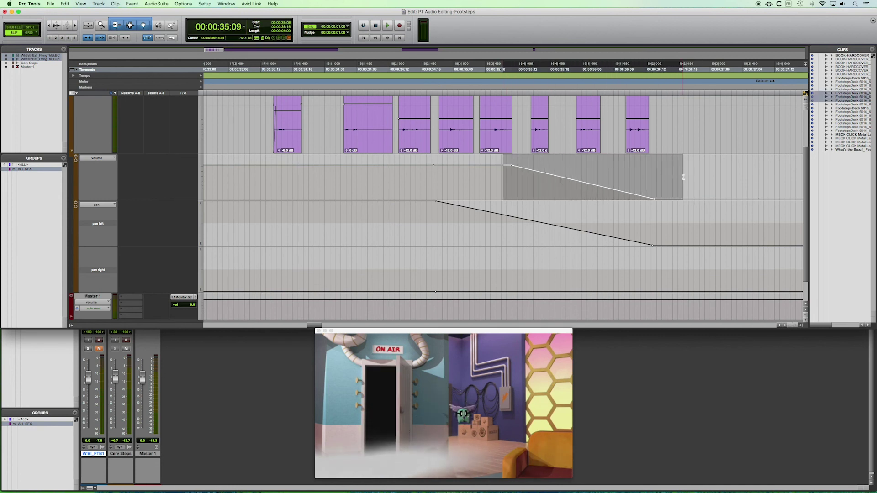
key(Delete)
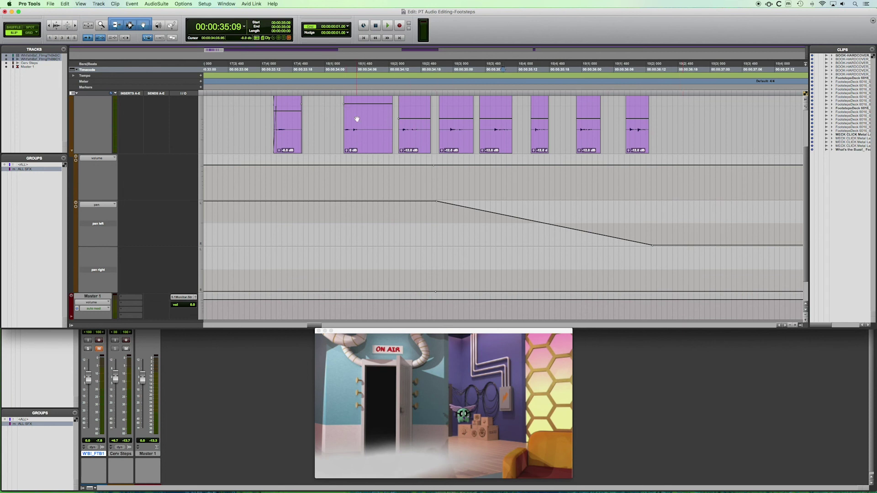
click(329, 106)
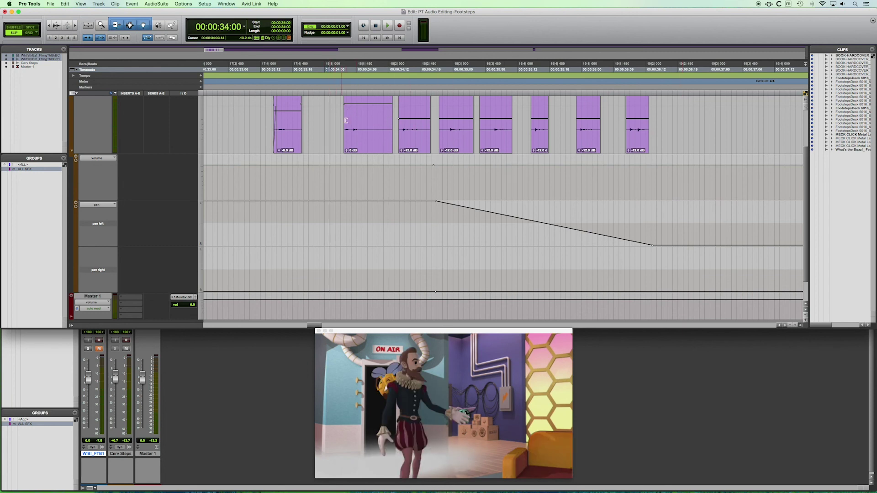
key(space)
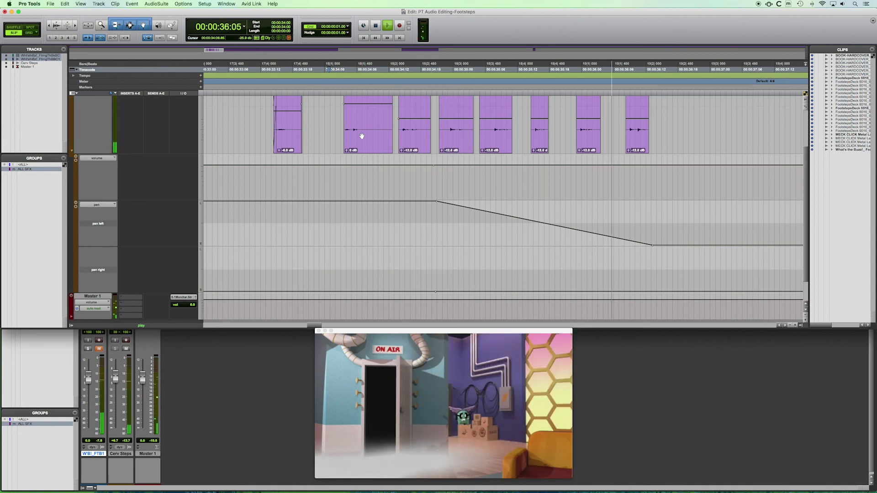
key(space)
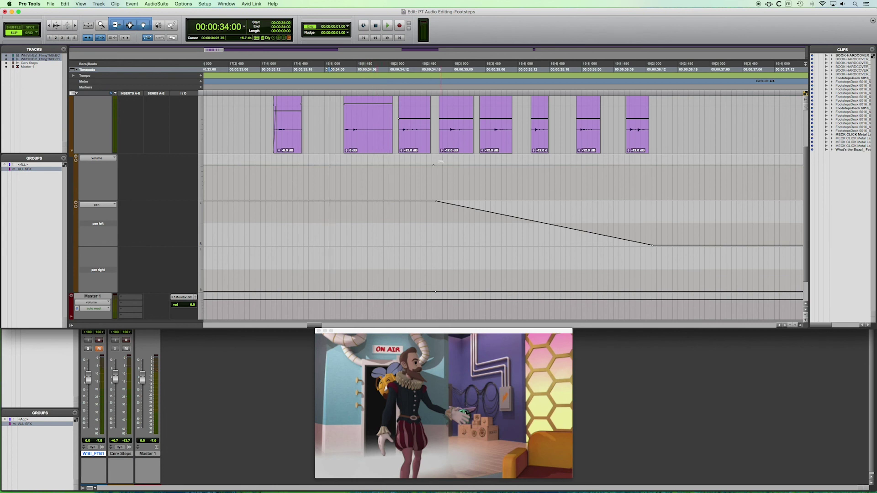
key(super+z)
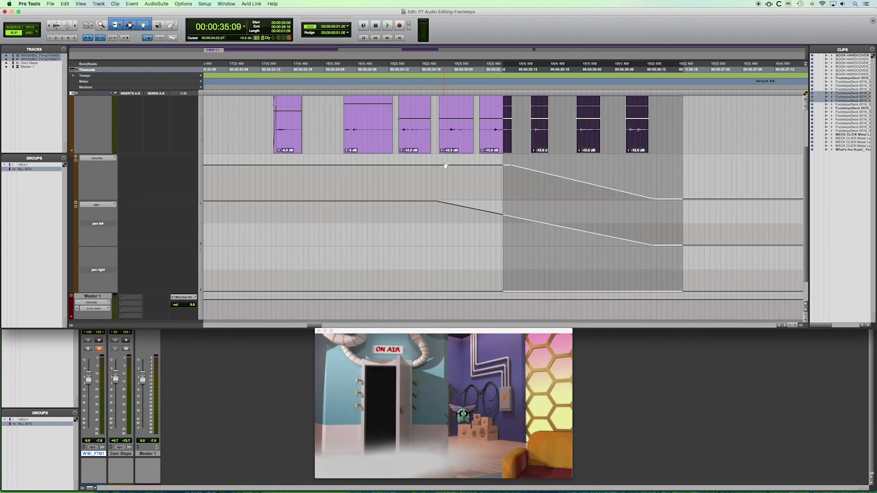
click(715, 168)
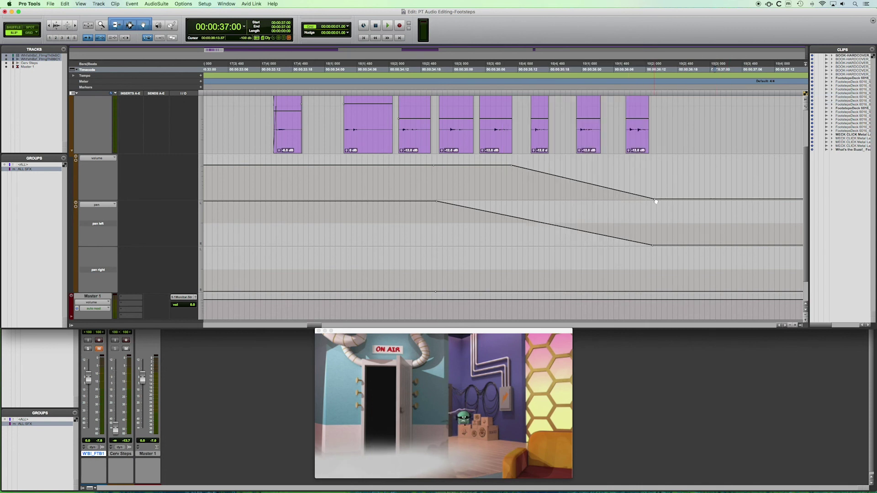
Raise the volume fade's end point to about -15.8 dB and audition it from 34:01.
drag(656, 201, 652, 183)
key(space)
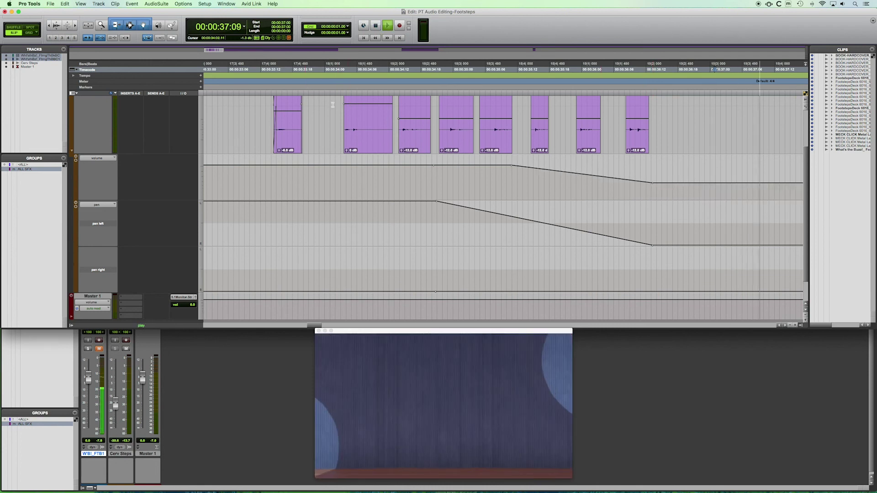
click(338, 110)
key(space)
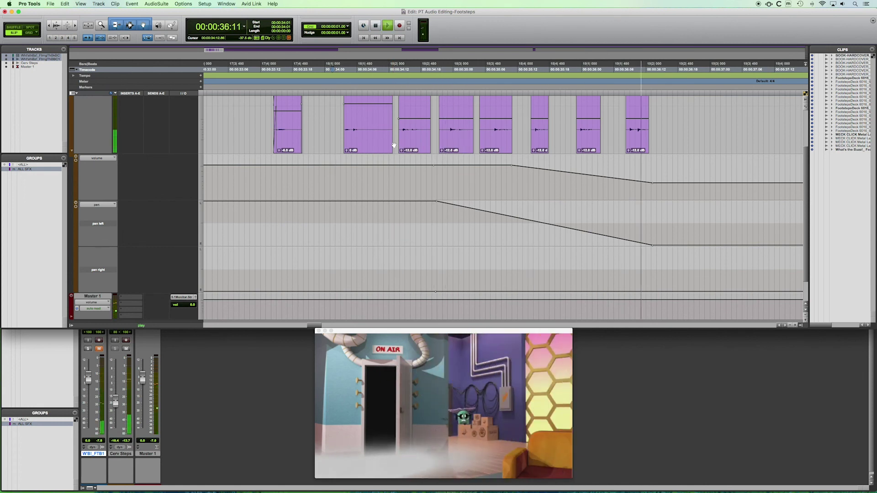
key(space)
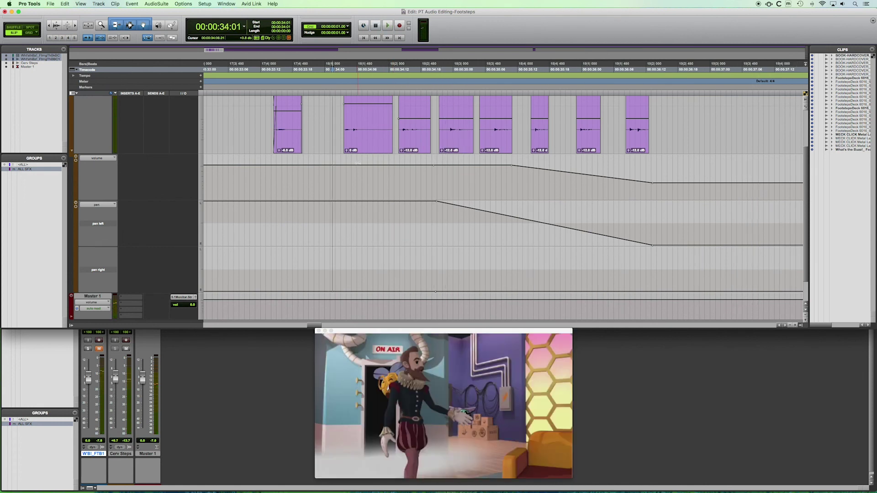
click(262, 105)
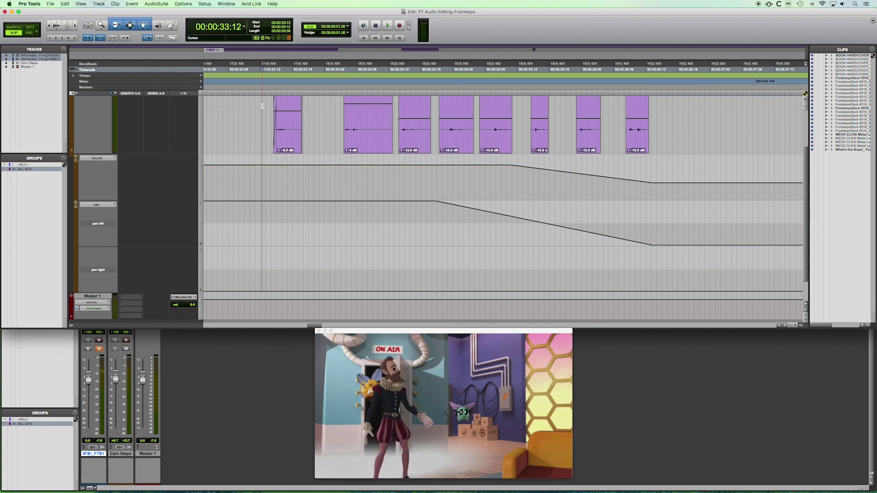